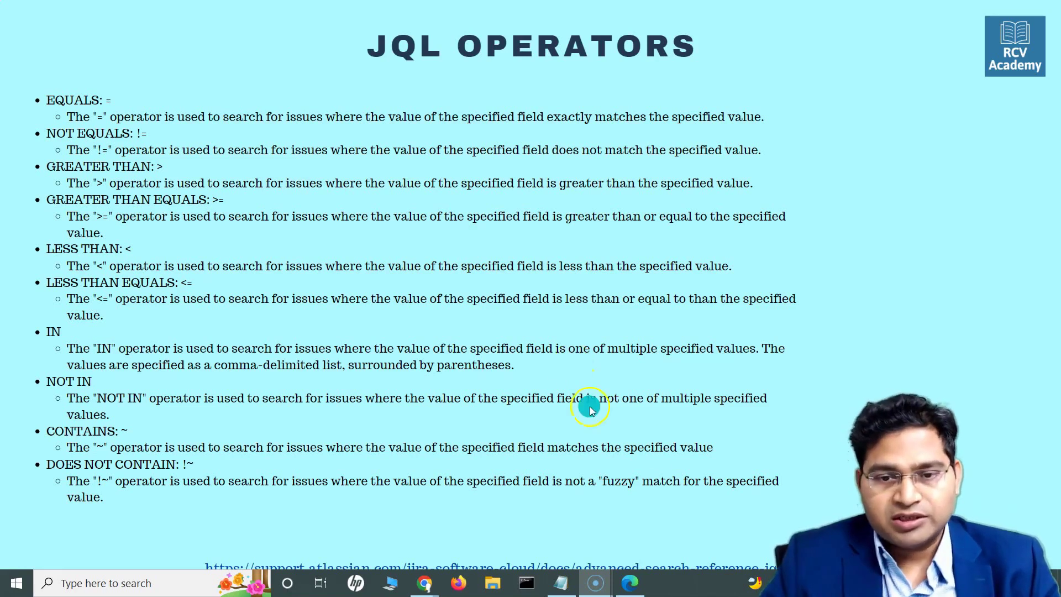
# Step: Delete the old created-date JQL query and rerun the search with an empty query
pyautogui.click(630, 583)
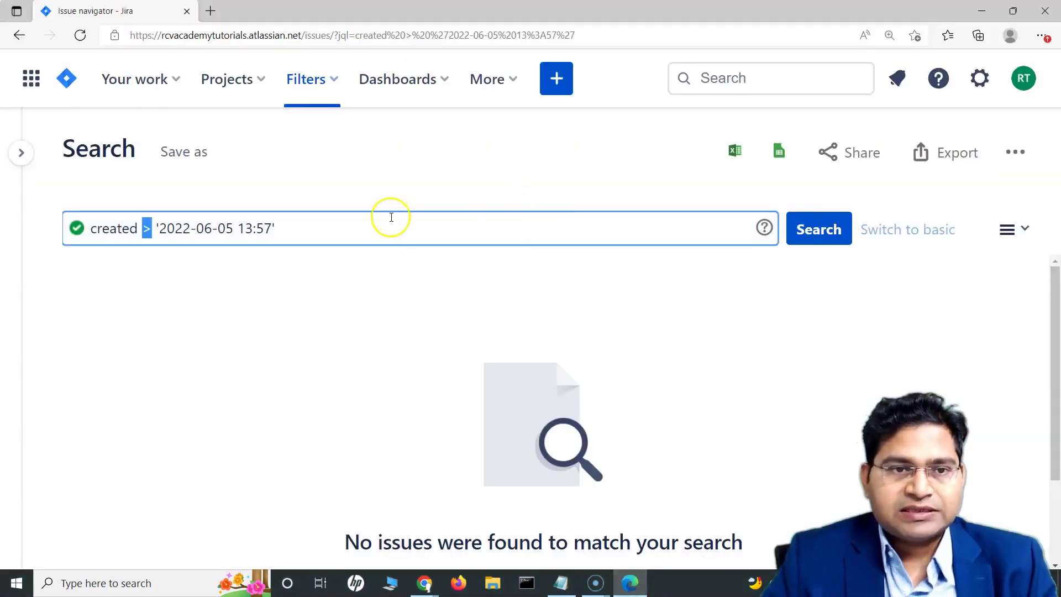
pyautogui.click(654, 231)
pyautogui.hotkey('ctrl', 'a')
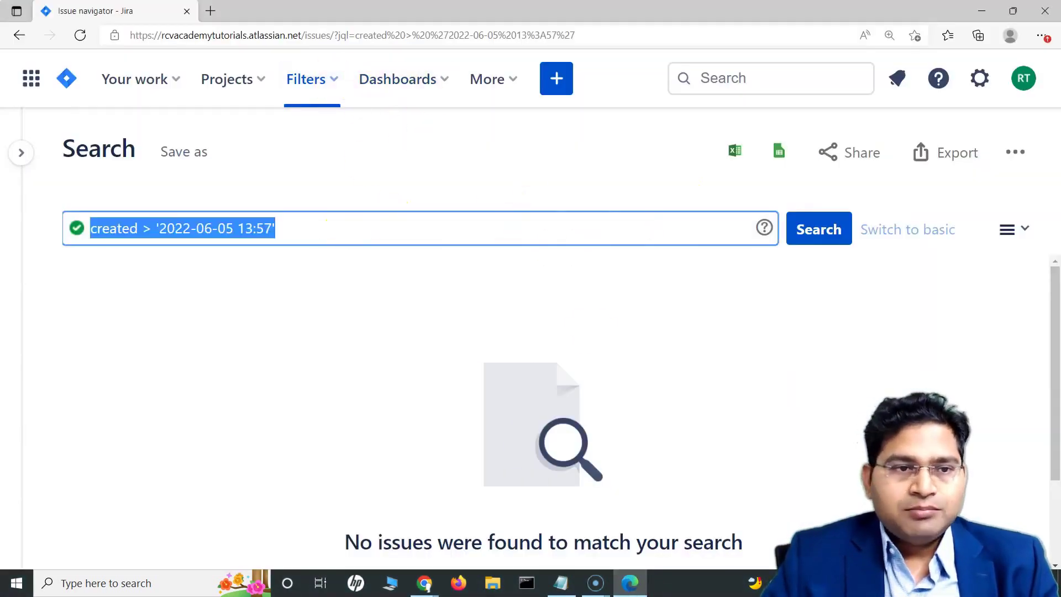
pyautogui.press('BackSpace')
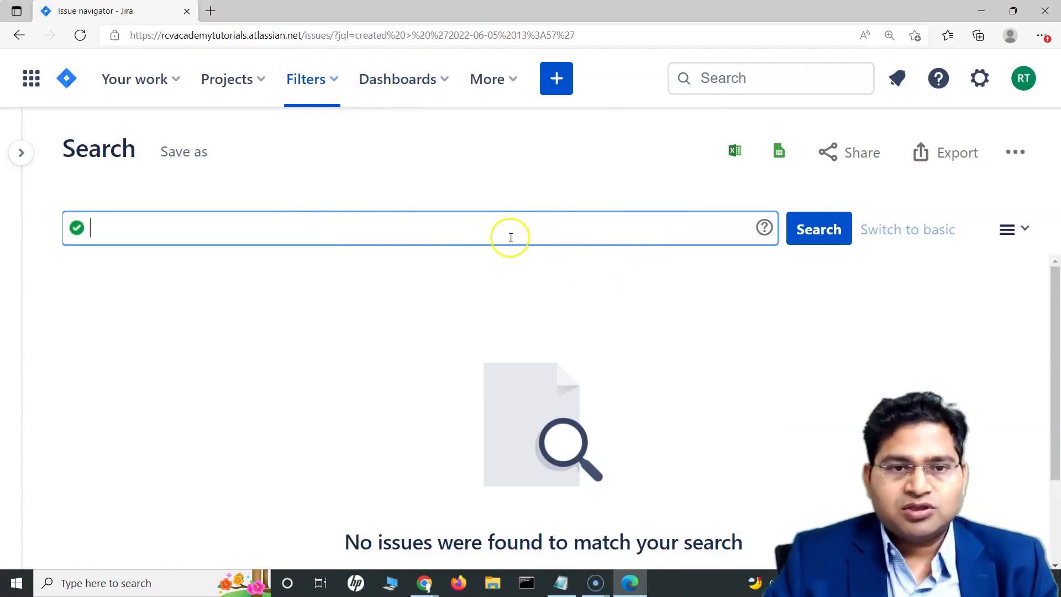
pyautogui.click(347, 234)
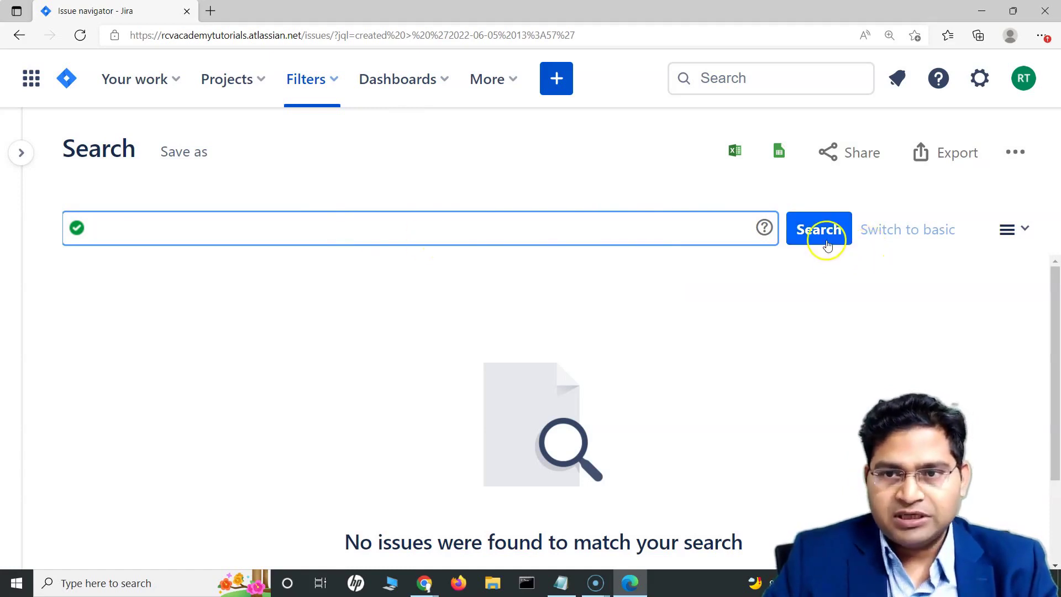
pyautogui.click(906, 235)
pyautogui.click(809, 239)
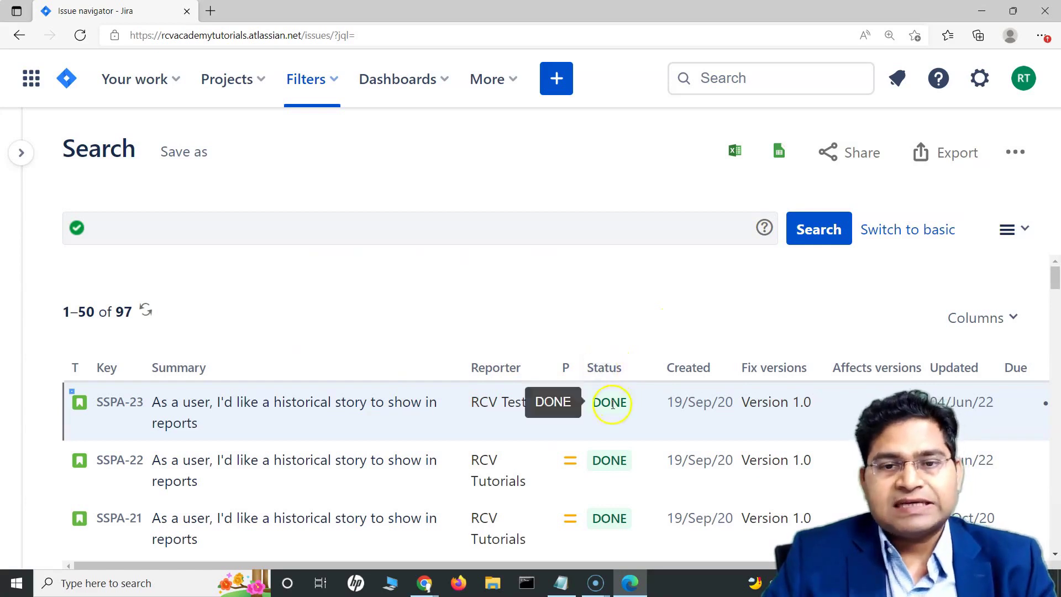
# Step: Scroll through all 97 unfiltered issues to review their DONE and TO DO statuses
pyautogui.scroll(-2, 637, 467)
pyautogui.scroll(-10, 636, 470)
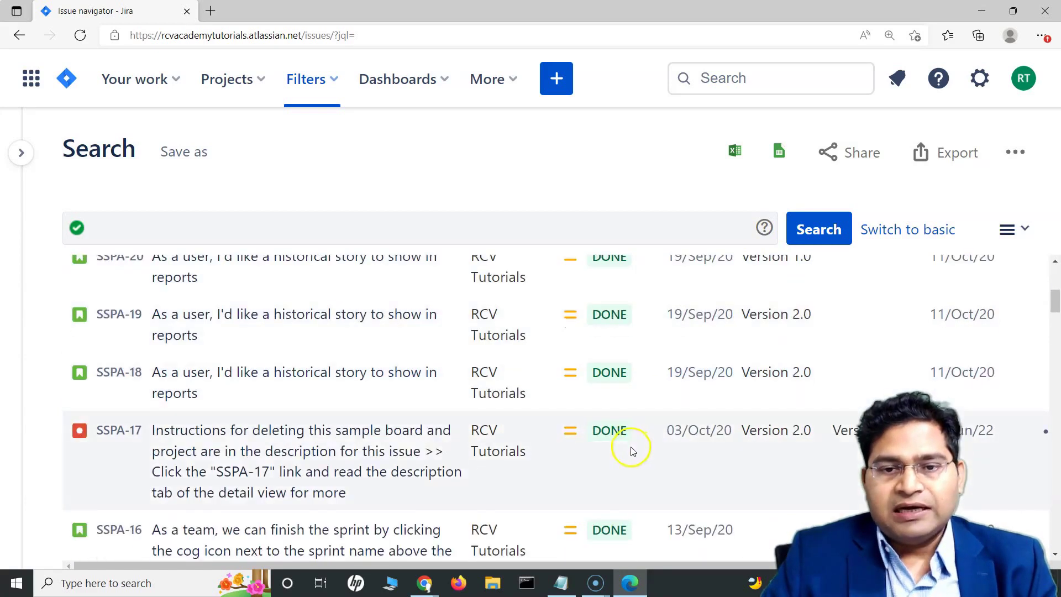
pyautogui.scroll(-5, 631, 452)
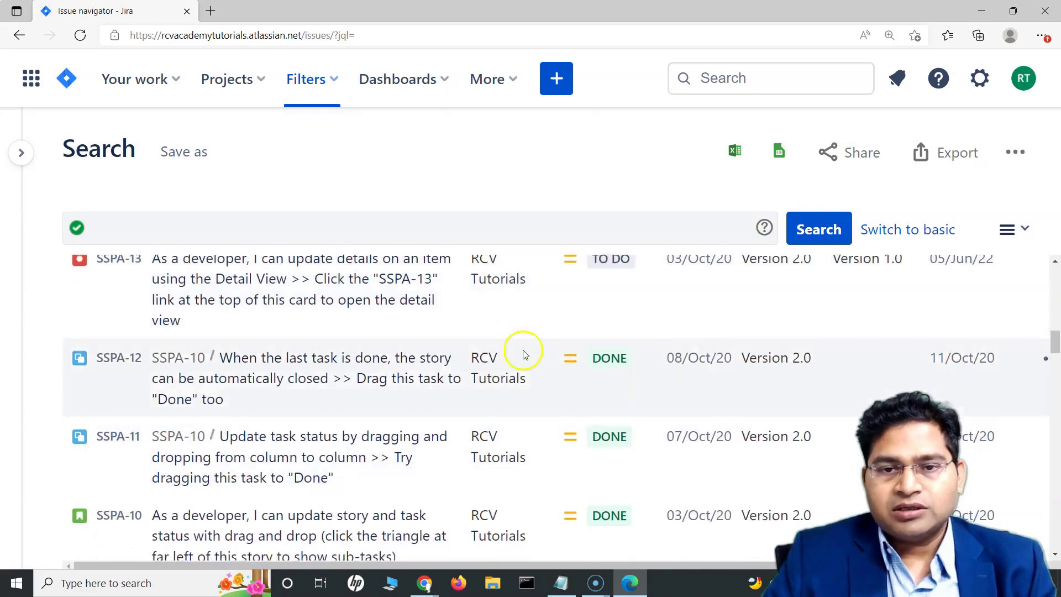
pyautogui.scroll(15, 274, 301)
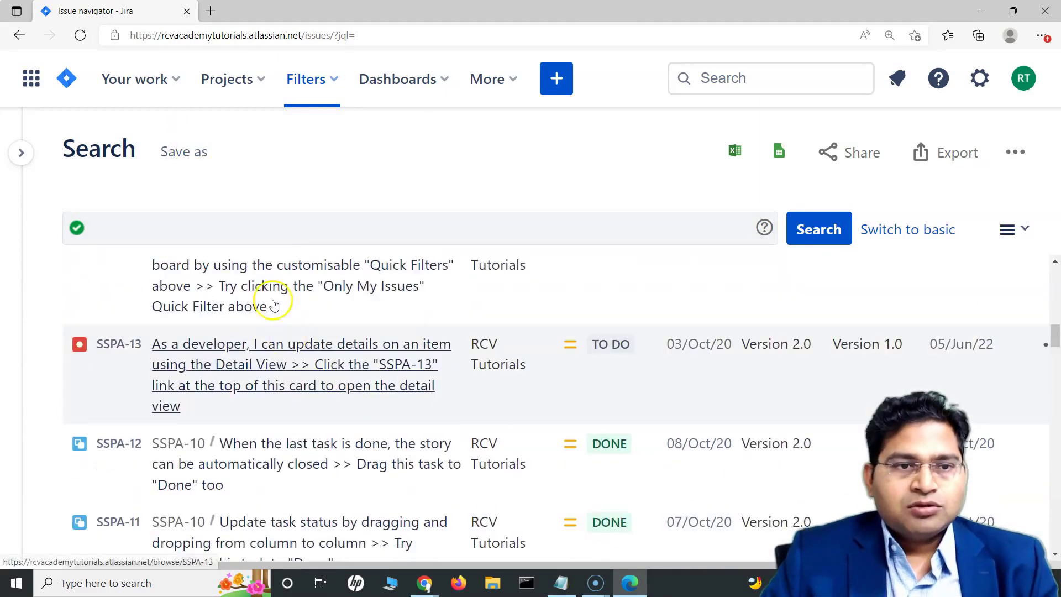
pyautogui.click(256, 238)
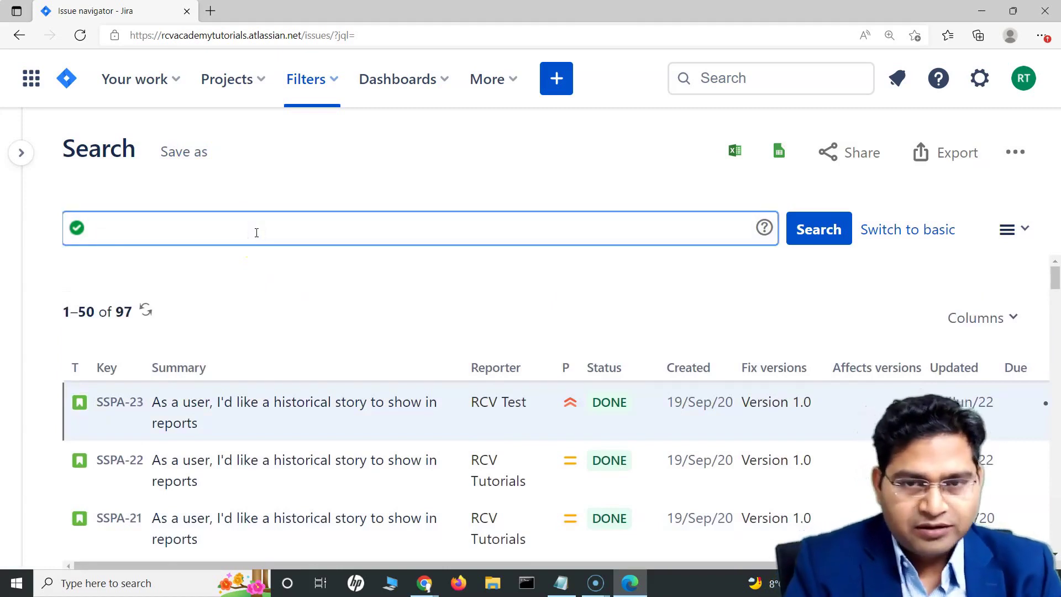
# Step: Enter the first condition status = "To Do" followed by AND
pyautogui.write('status =')
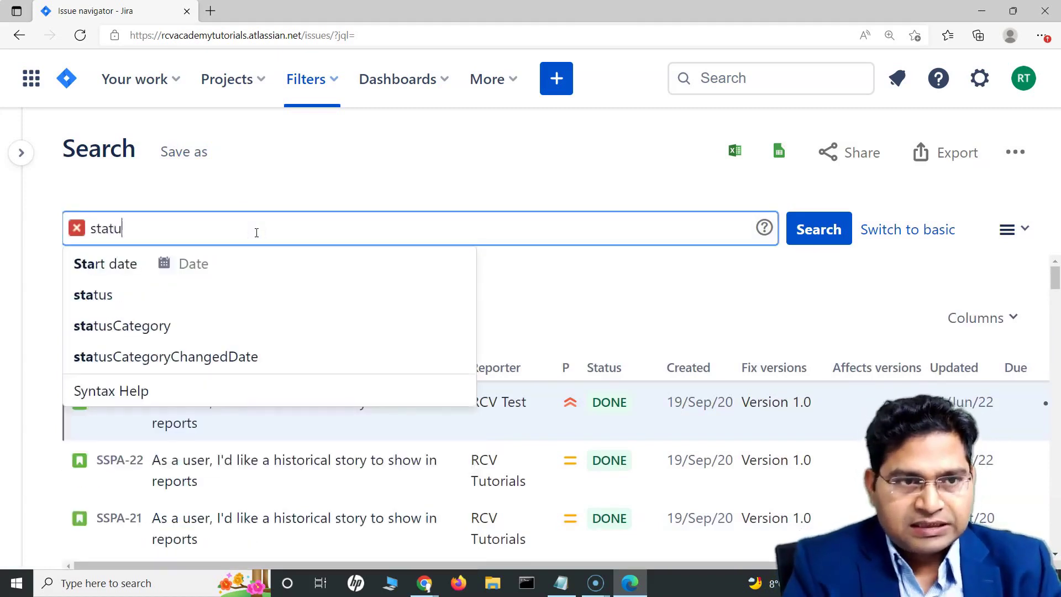
pyautogui.click(296, 236)
pyautogui.write('"')
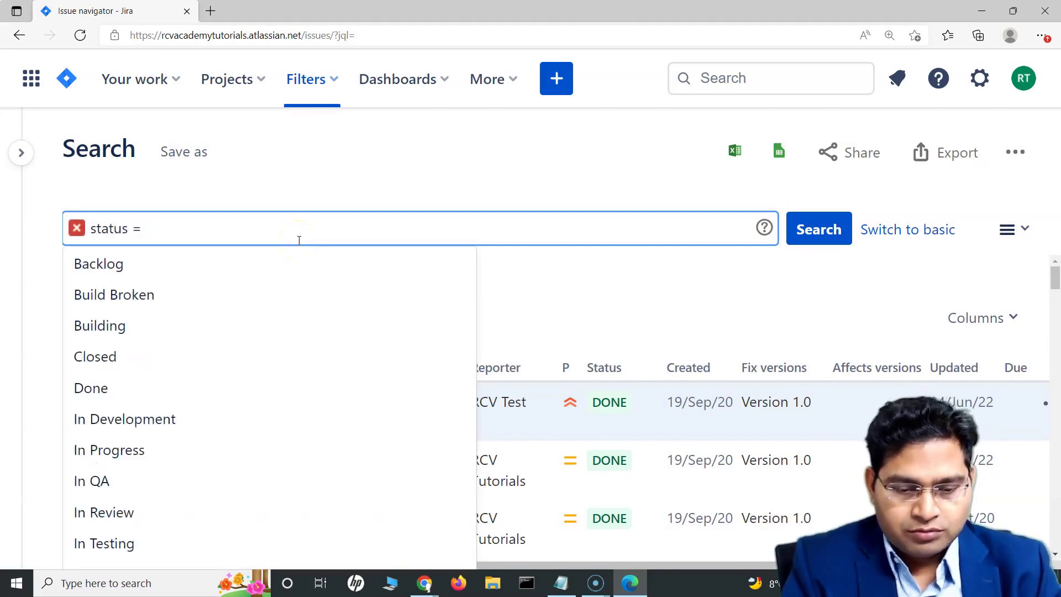
pyautogui.write('To')
pyautogui.click(287, 264)
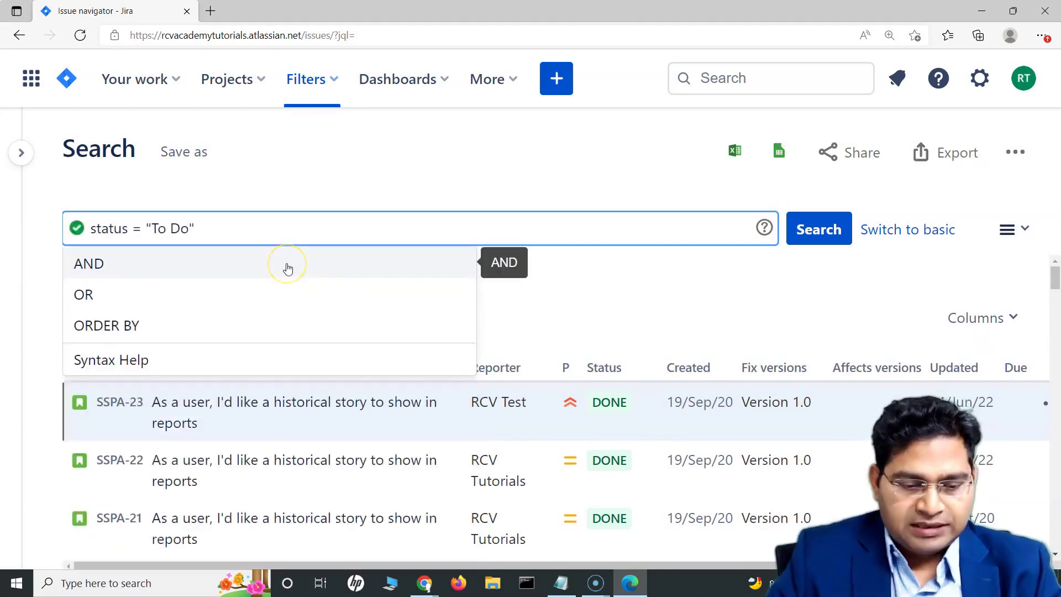
pyautogui.click(288, 268)
# Step: Add status = Done AND status = "In Development" and run the search, which finds nothing
pyautogui.click(326, 224)
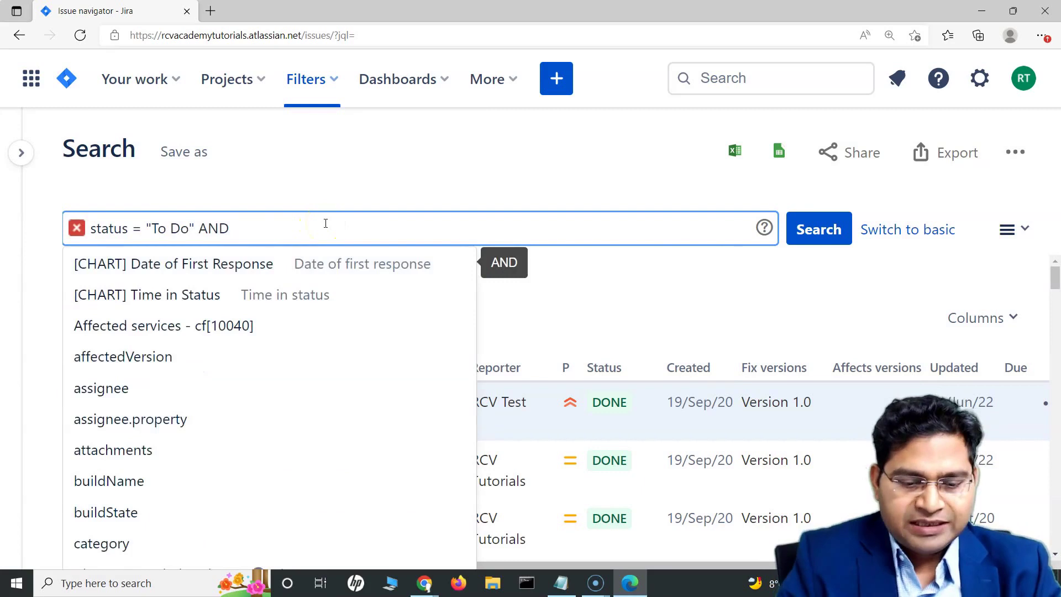
pyautogui.write('sta')
pyautogui.click(195, 304)
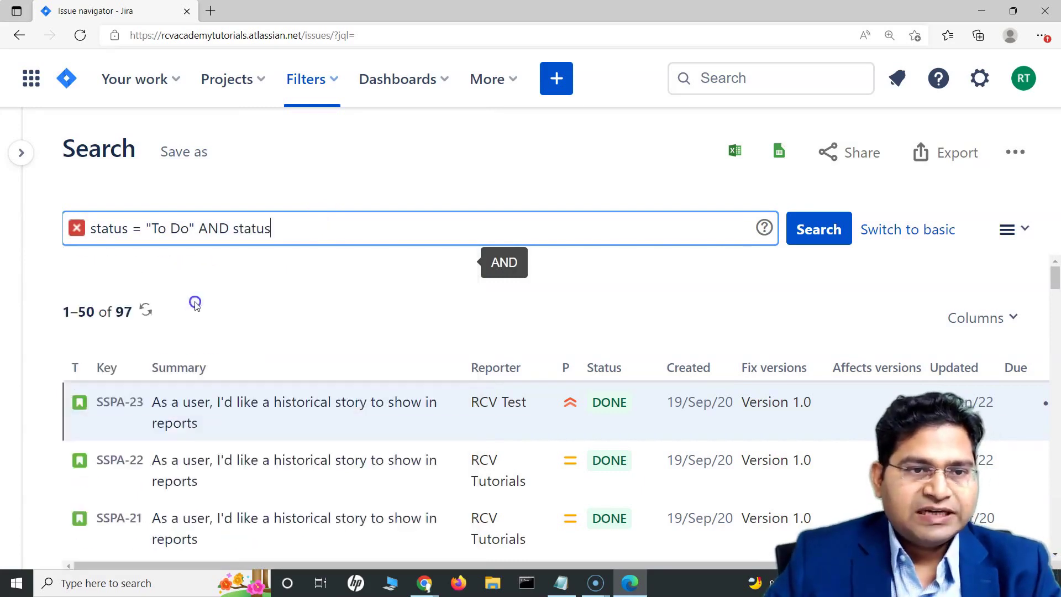
pyautogui.click(202, 256)
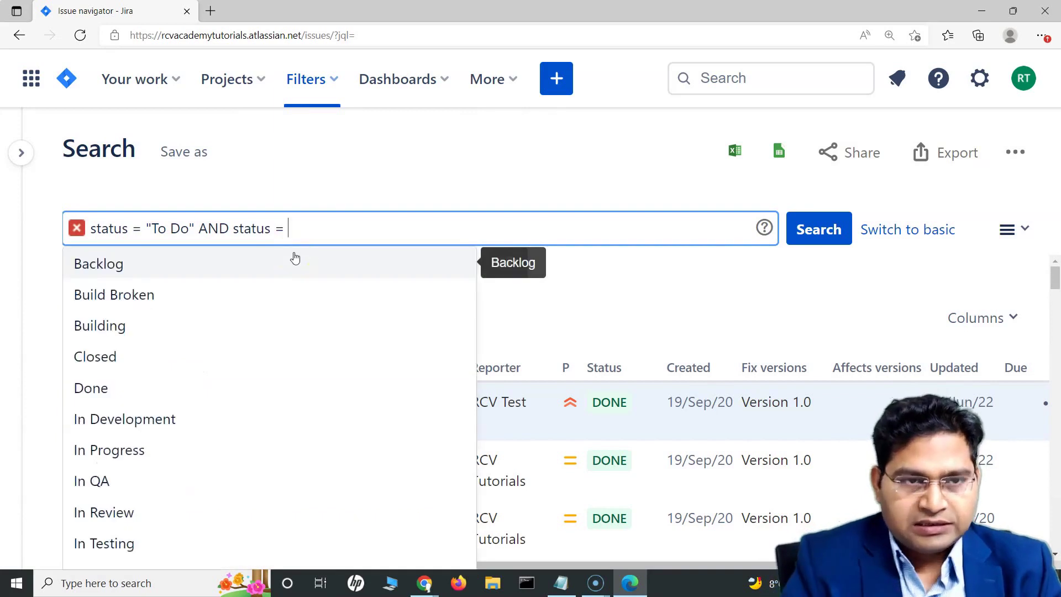
pyautogui.write('Done AND')
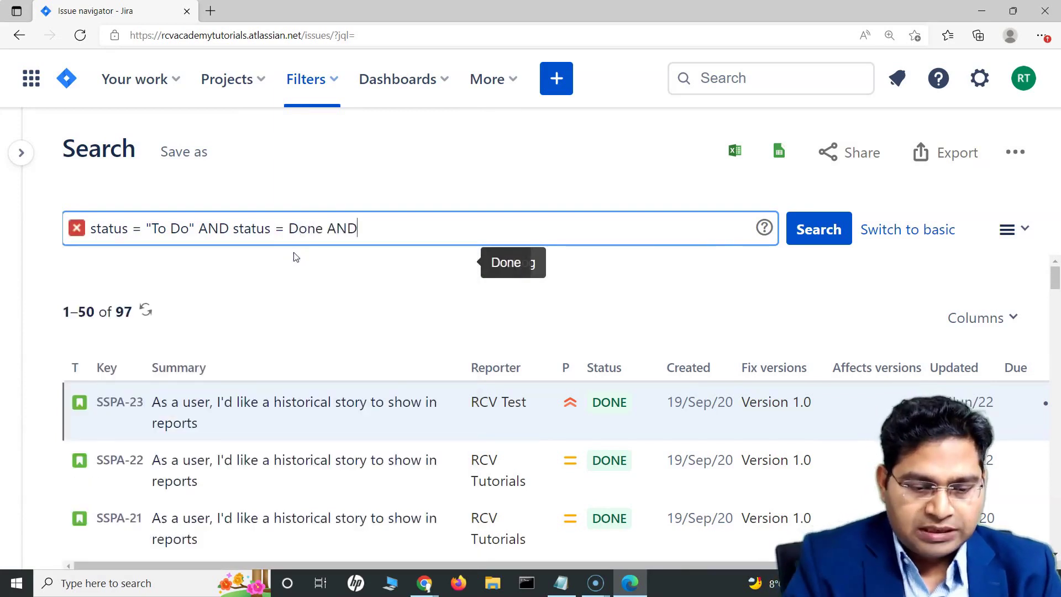
pyautogui.write(' status ')
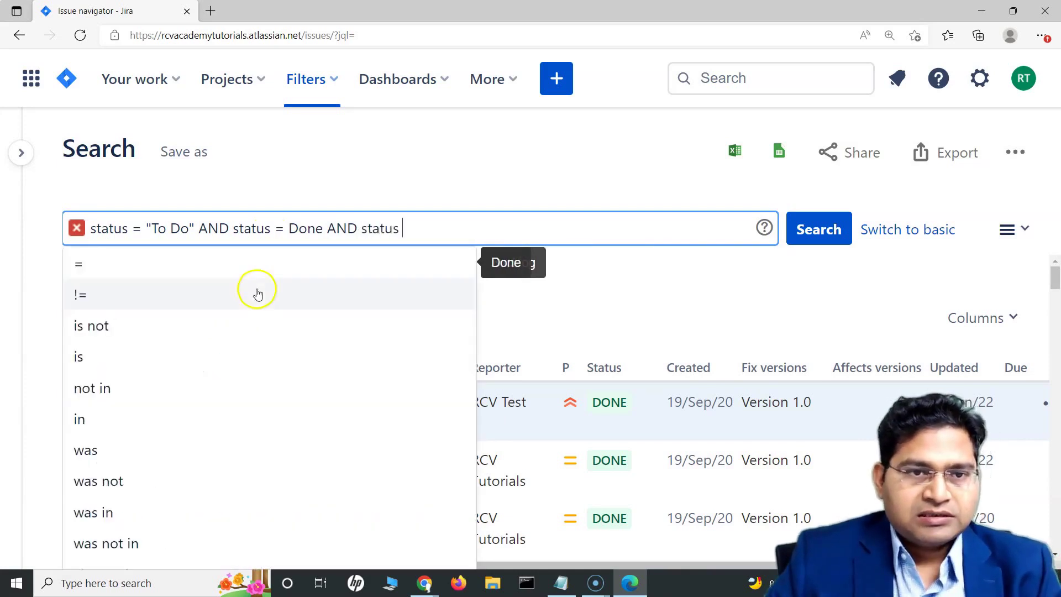
pyautogui.write('= In')
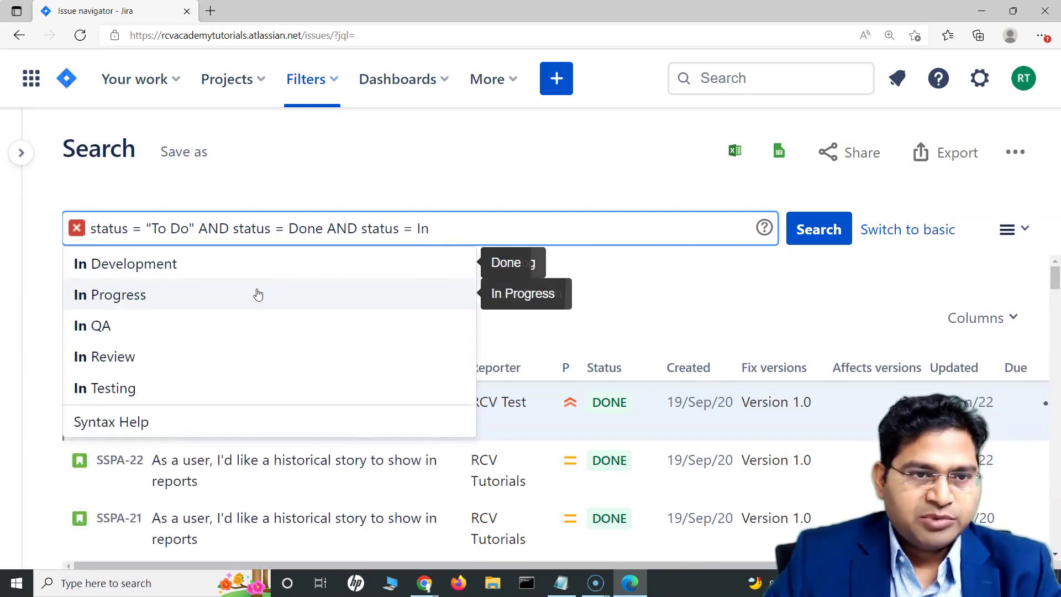
pyautogui.click(258, 266)
pyautogui.click(832, 235)
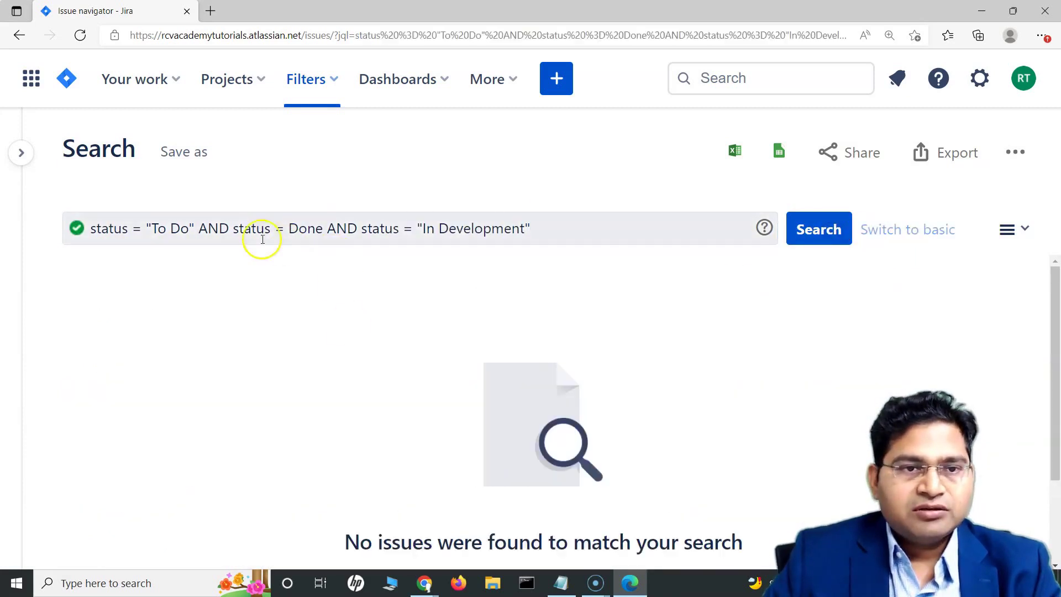
# Step: Replace both ANDs with uppercase OR, chaining the three status conditions with OR
pyautogui.doubleClick(215, 229)
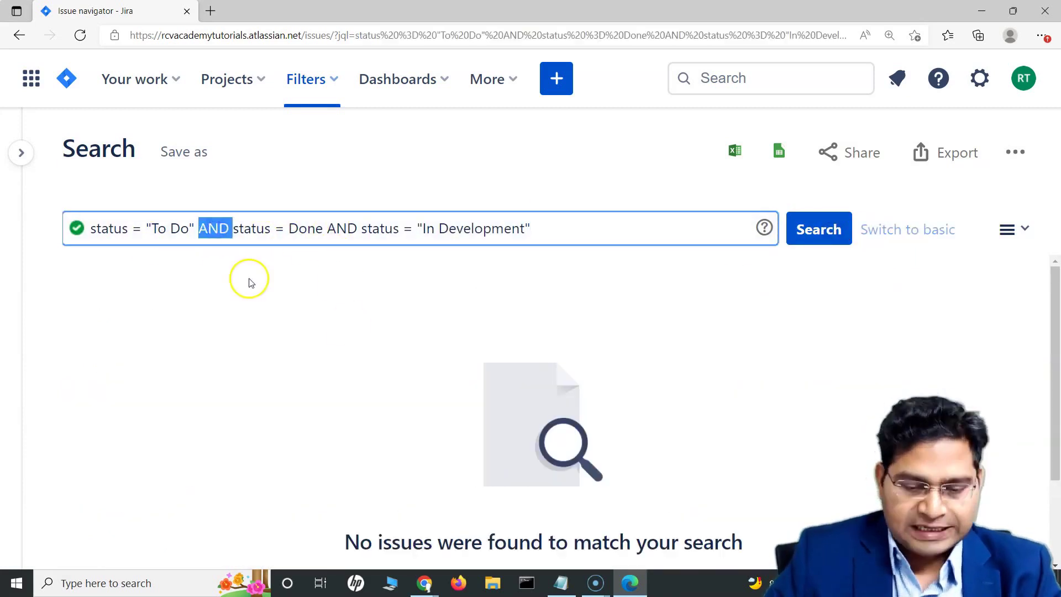
pyautogui.write('or')
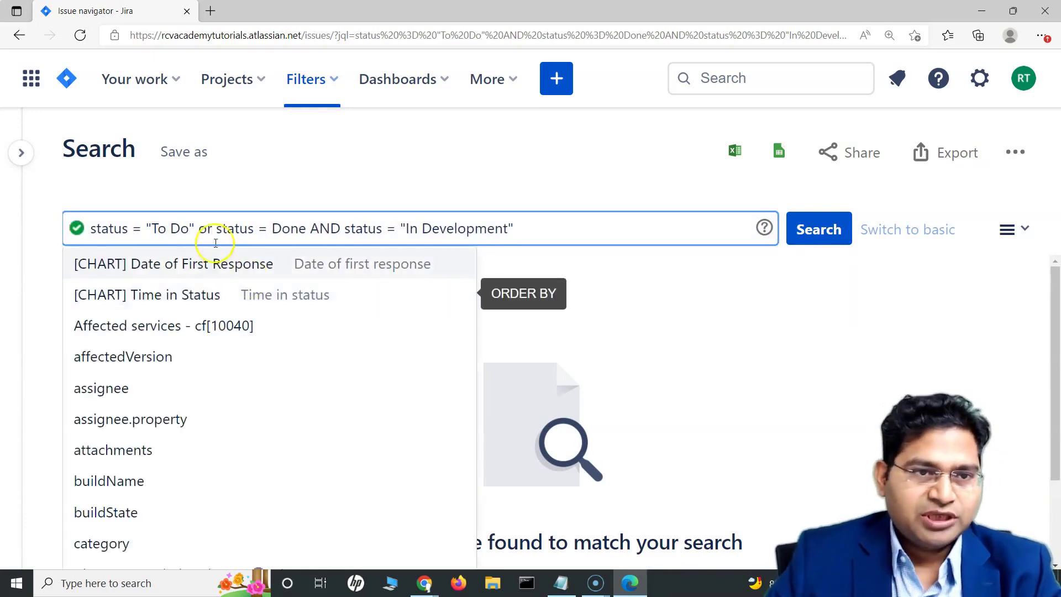
pyautogui.doubleClick(207, 228)
pyautogui.press('BackSpace')
pyautogui.write('OR')
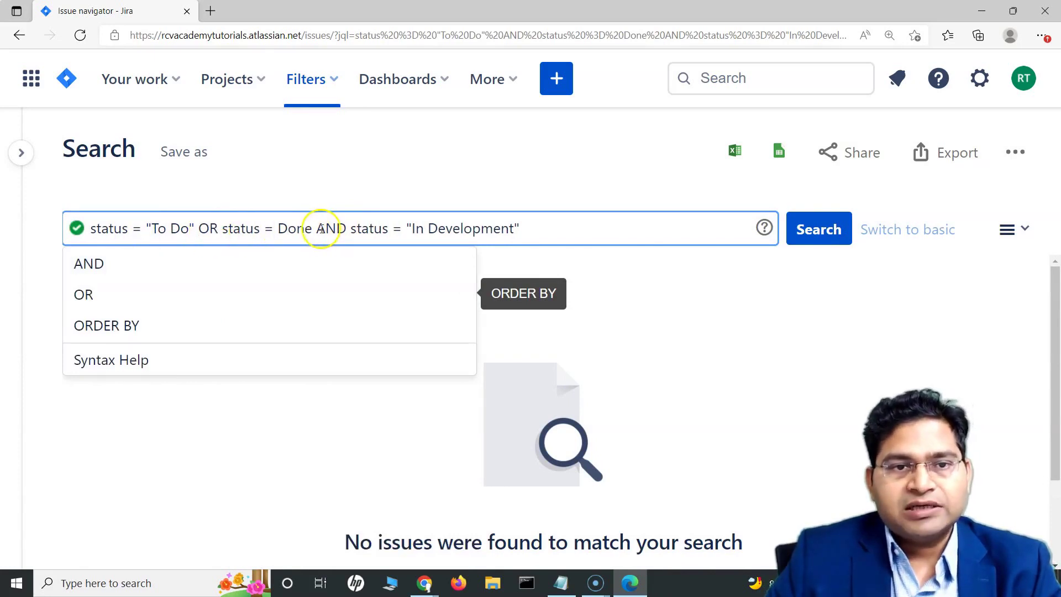
pyautogui.moveTo(316, 228); pyautogui.dragTo(340, 229)
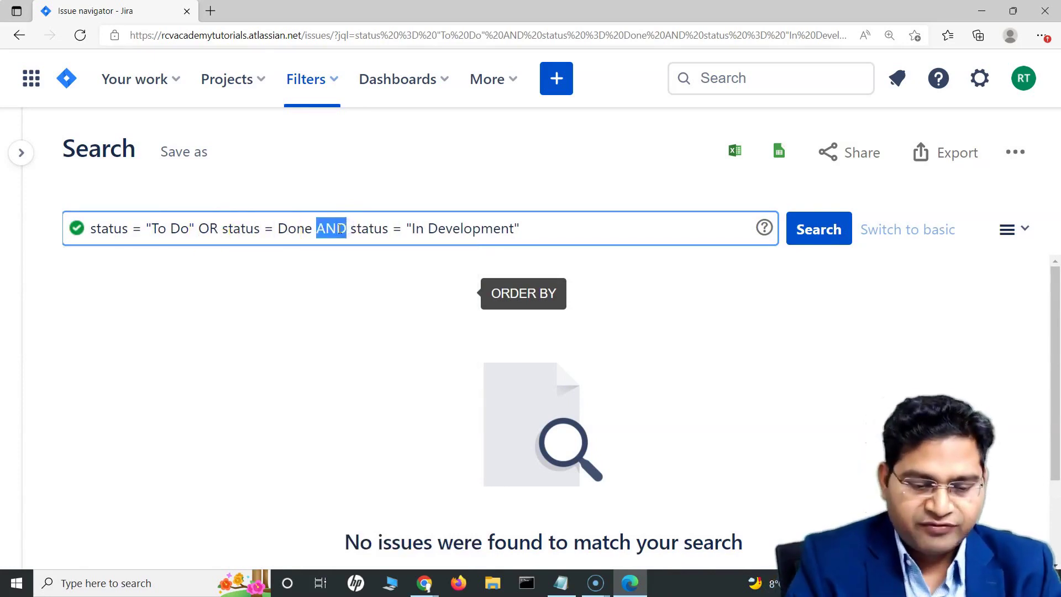
pyautogui.write('OR')
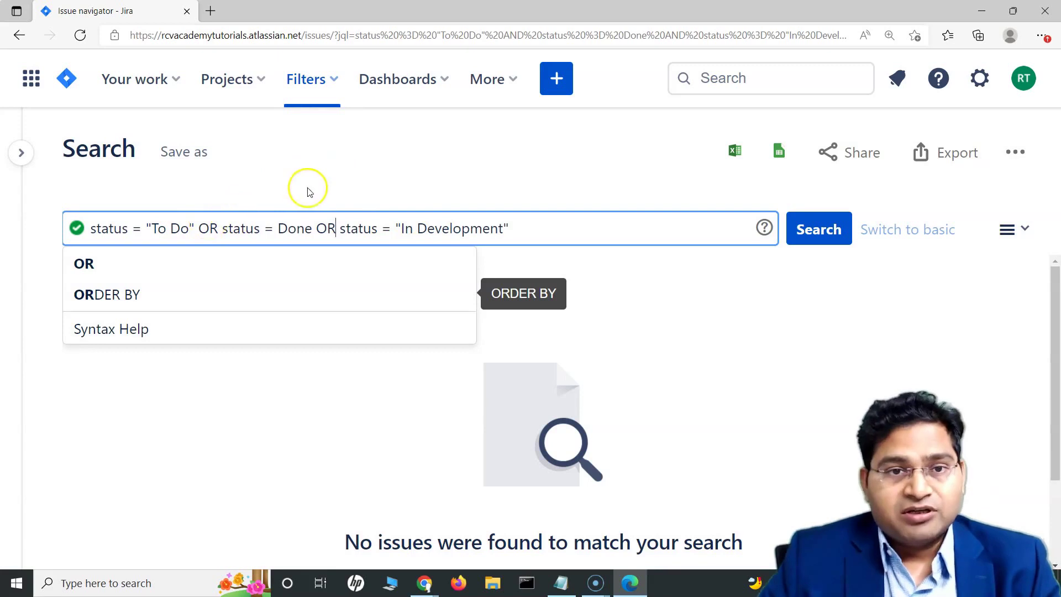
pyautogui.click(351, 181)
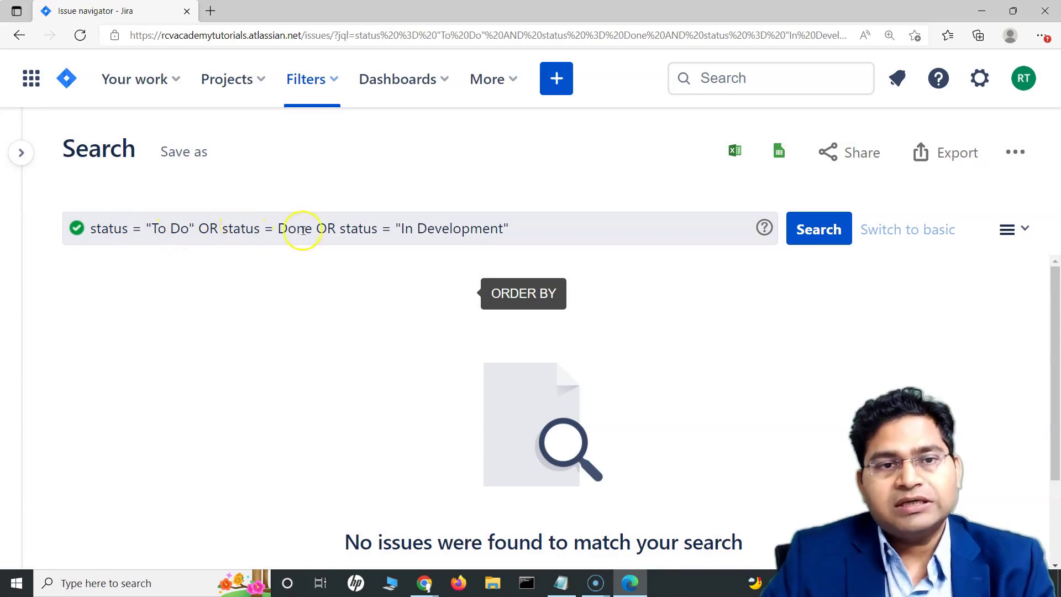
pyautogui.click(829, 234)
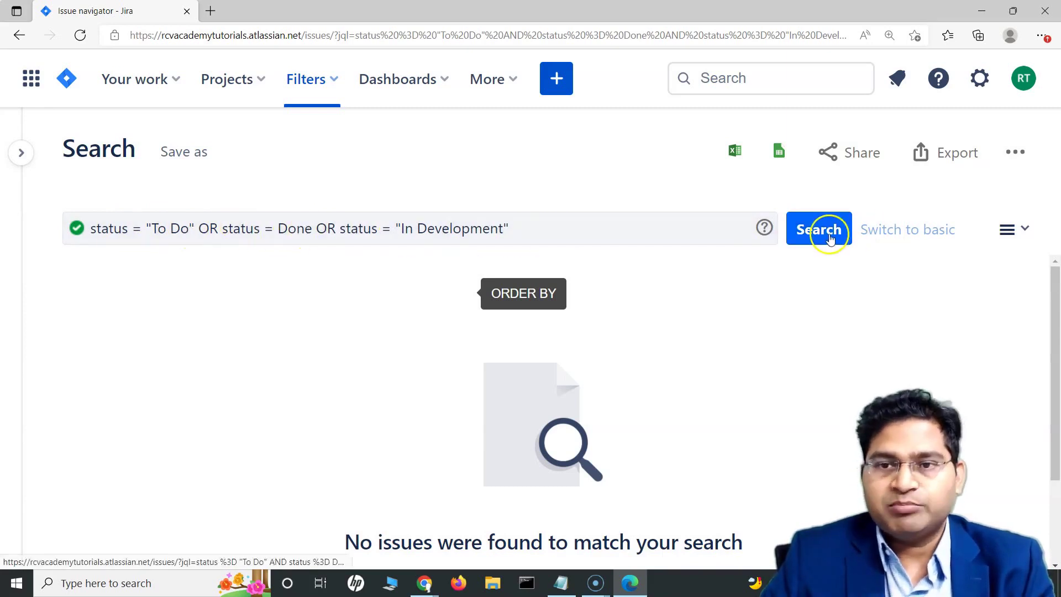
pyautogui.scroll(-5, 817, 350)
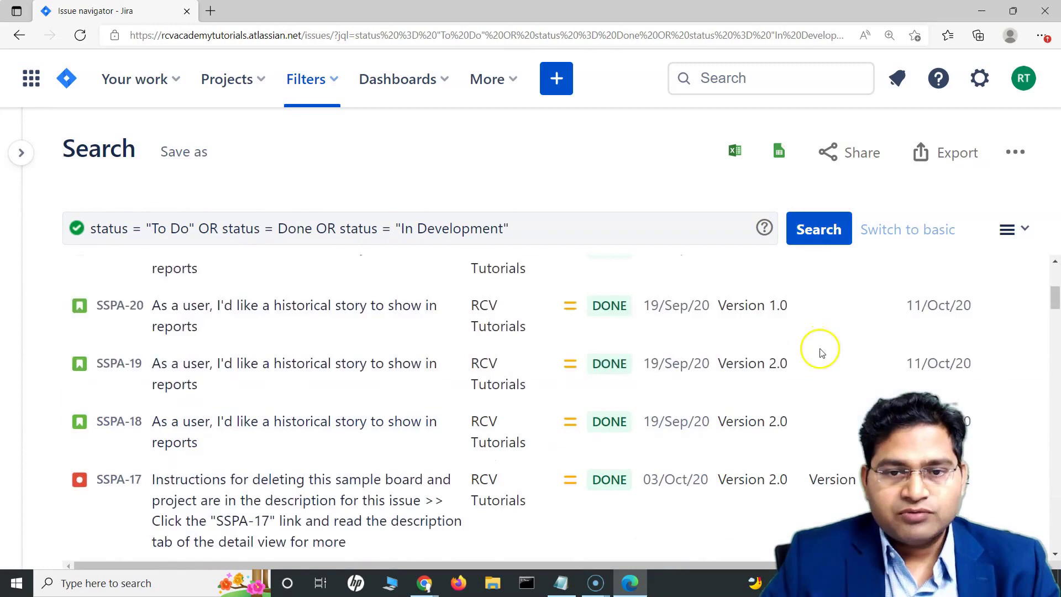
pyautogui.scroll(-10, 674, 390)
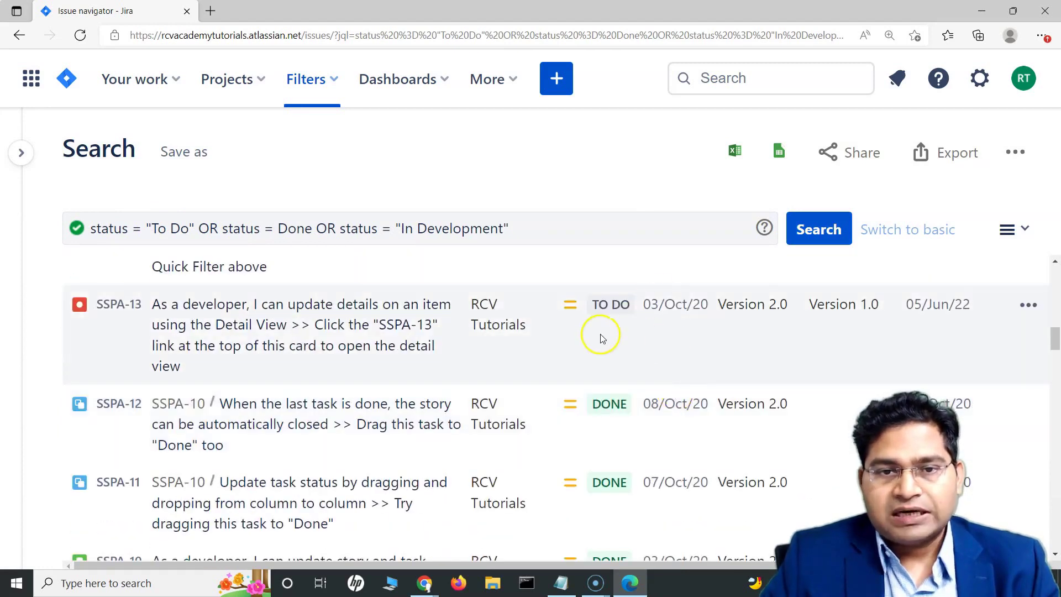
pyautogui.scroll(2, 605, 334)
pyautogui.scroll(-15, 652, 396)
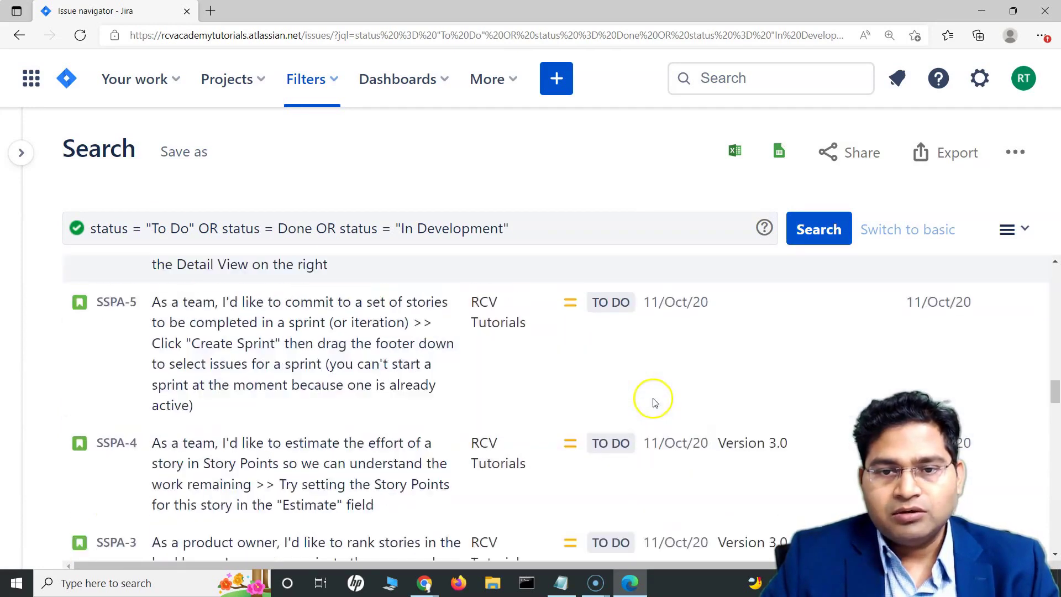
pyautogui.scroll(-20, 655, 402)
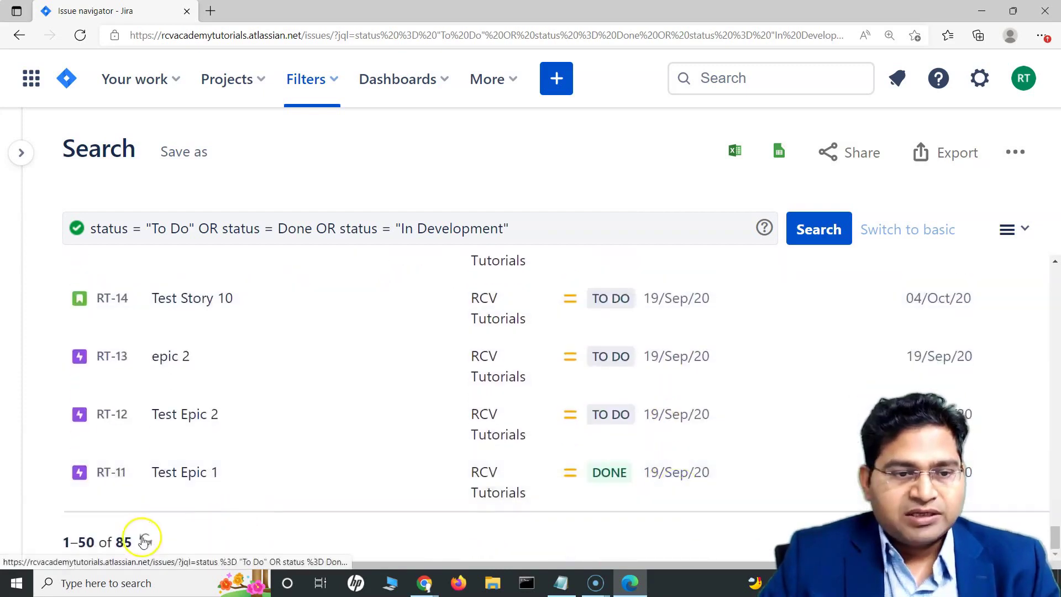
pyautogui.scroll(20, 705, 395)
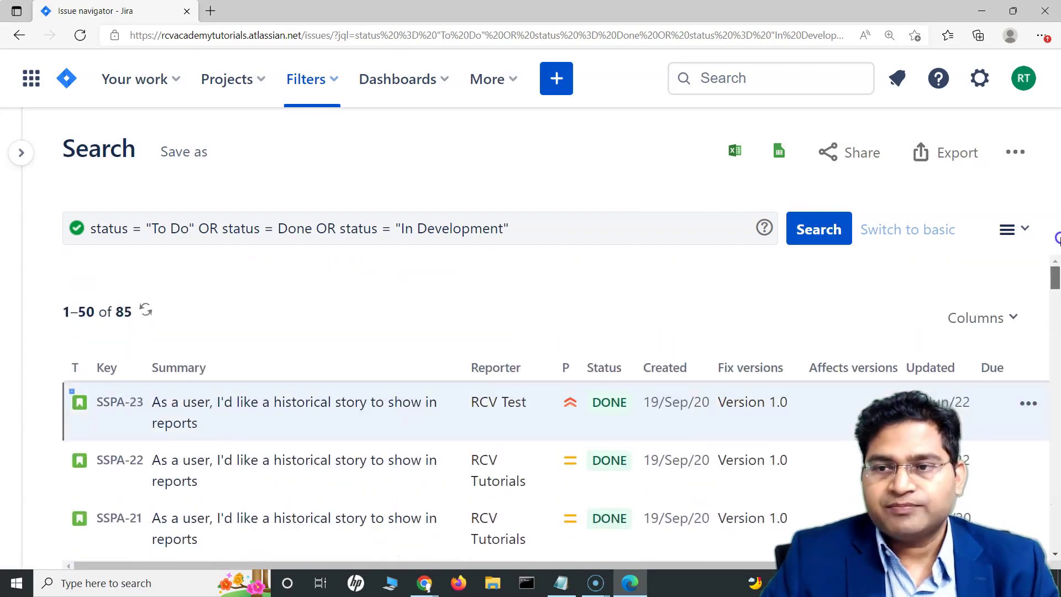
pyautogui.click(535, 227)
pyautogui.hotkey('ctrl', 'a')
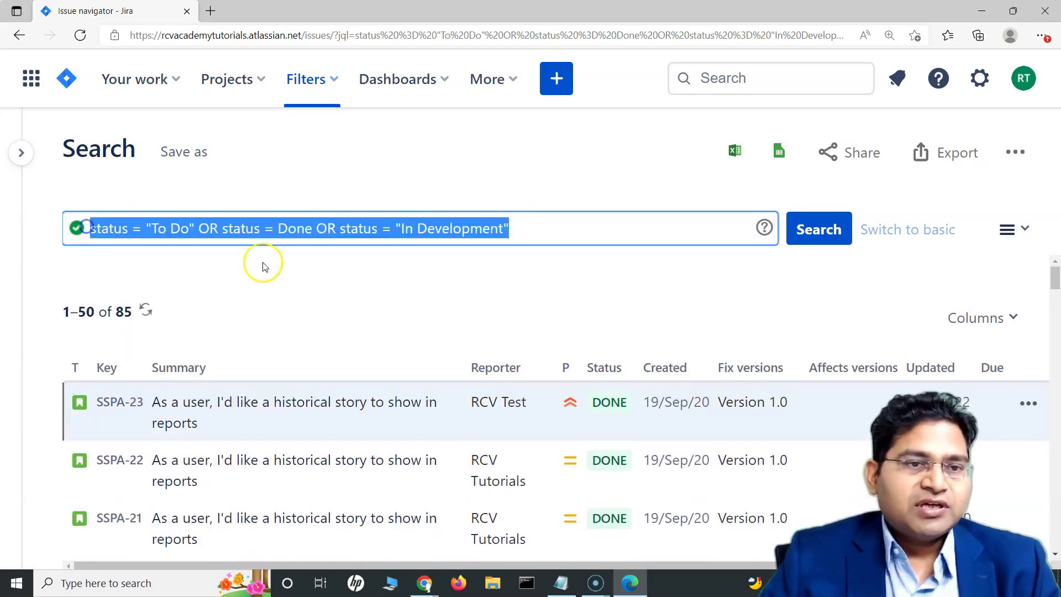
pyautogui.click(292, 260)
pyautogui.moveTo(533, 227); pyautogui.dragTo(89, 229)
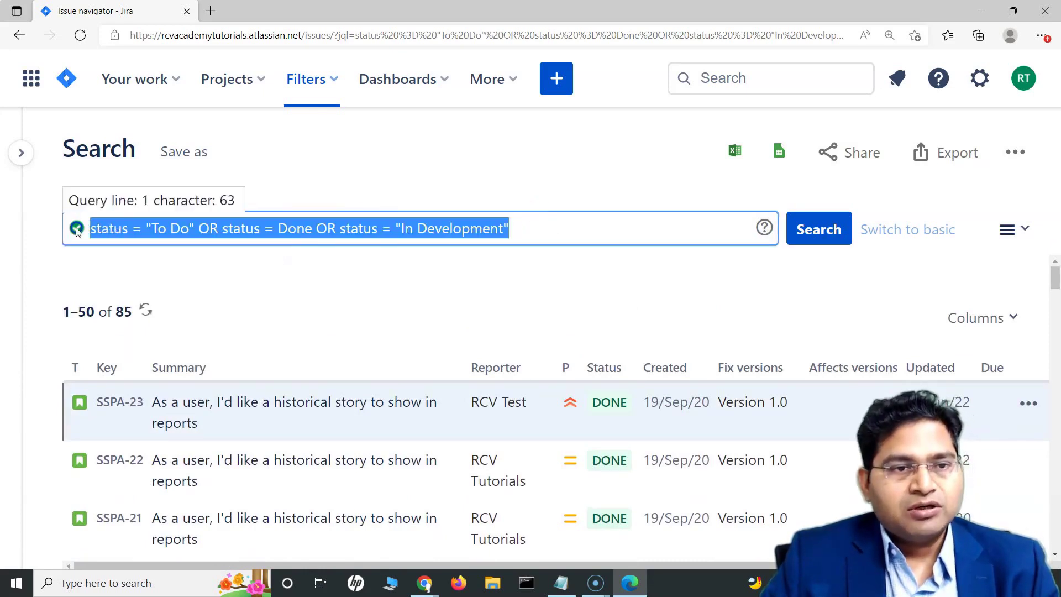
pyautogui.click(219, 286)
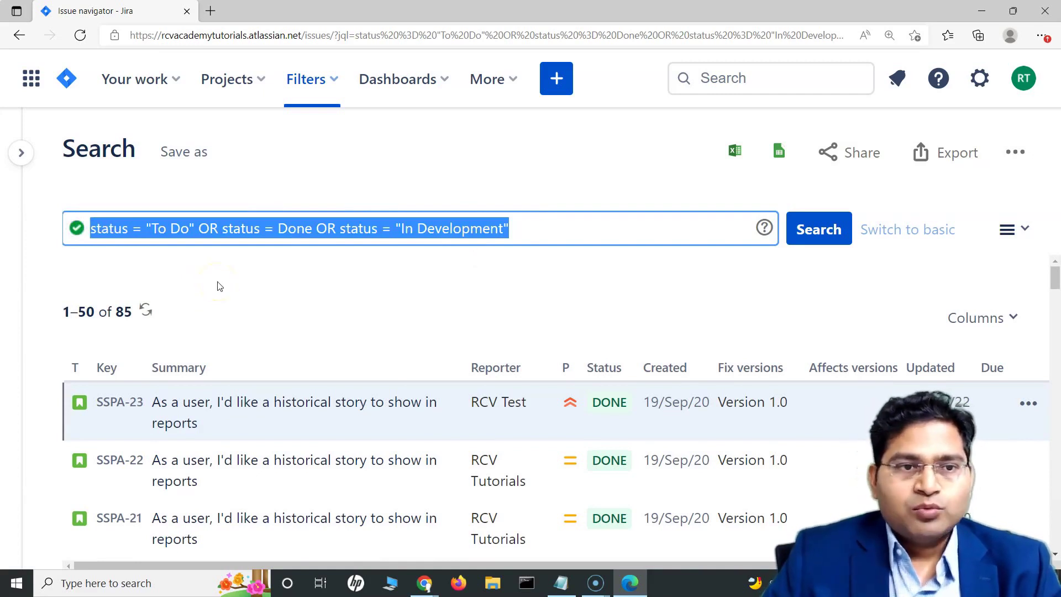
# Step: Start the new query as status in (Done, using the in operator
pyautogui.write('sta')
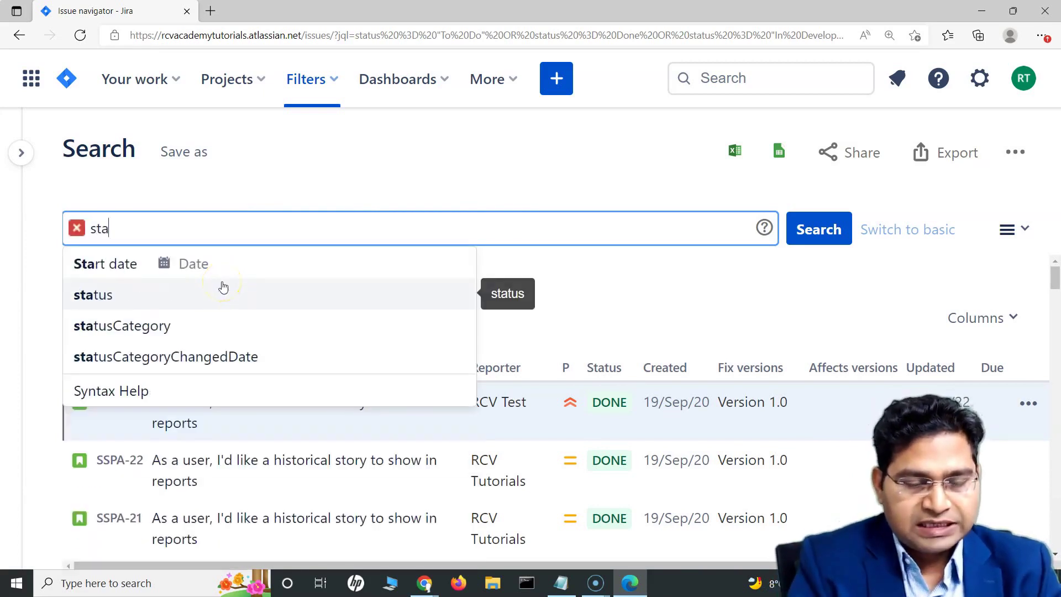
pyautogui.write('tus IN')
pyautogui.press('BackSpace')
pyautogui.press('BackSpace')
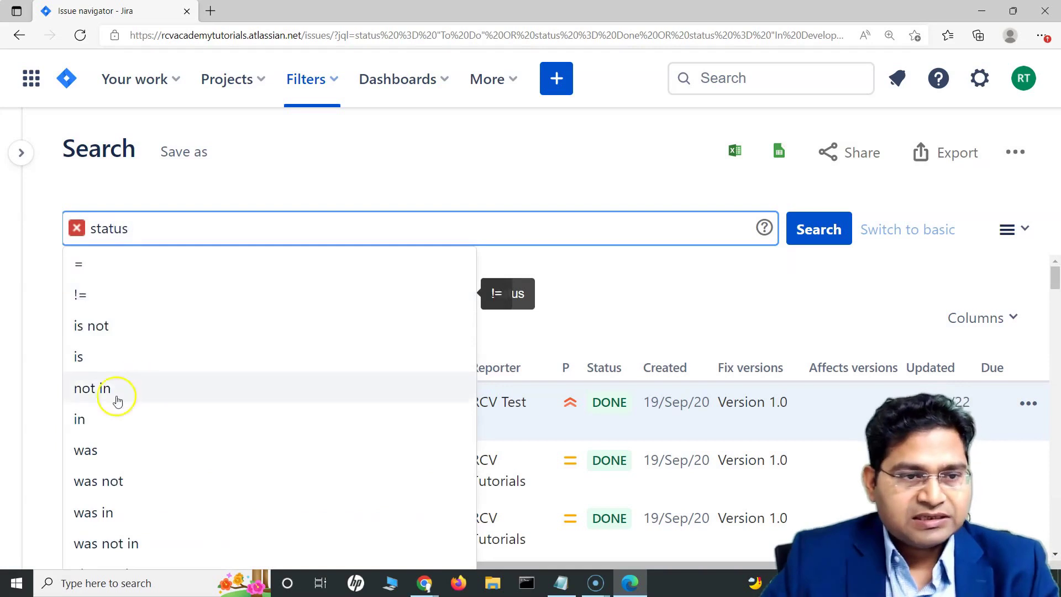
pyautogui.click(101, 415)
pyautogui.write('(')
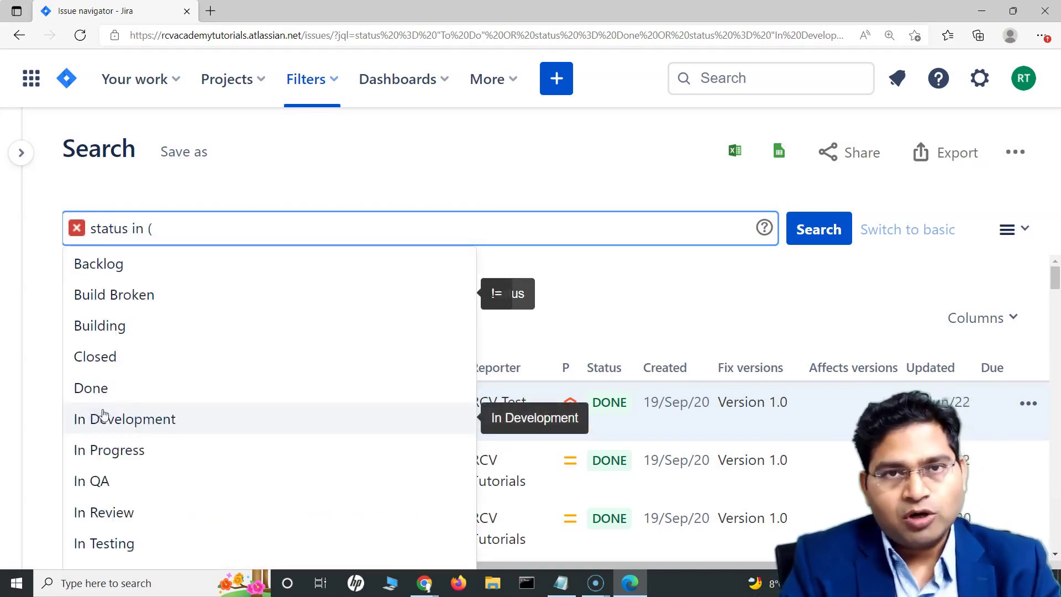
pyautogui.write('Done')
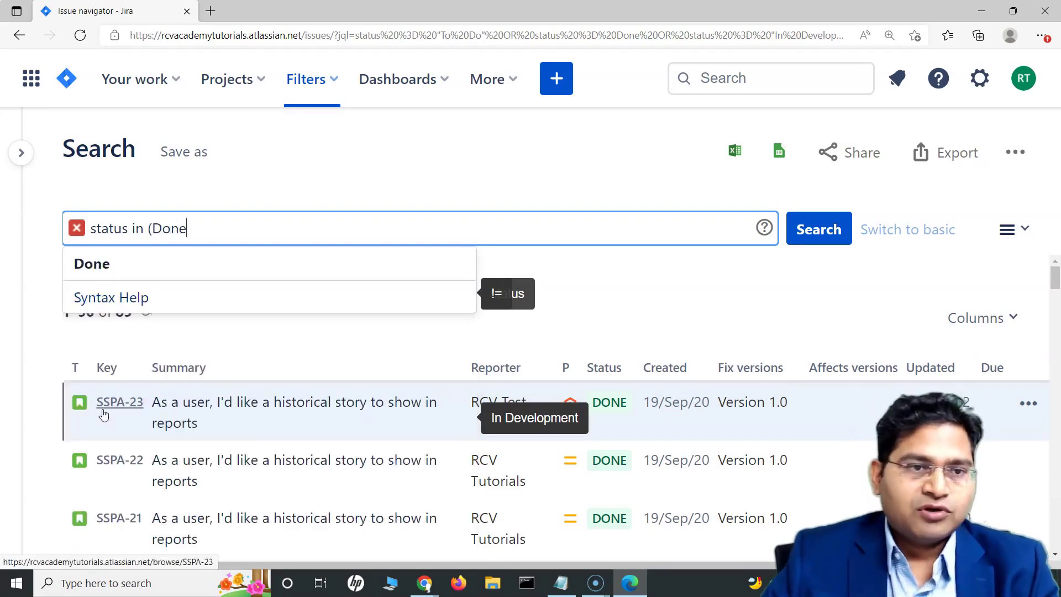
pyautogui.click(166, 273)
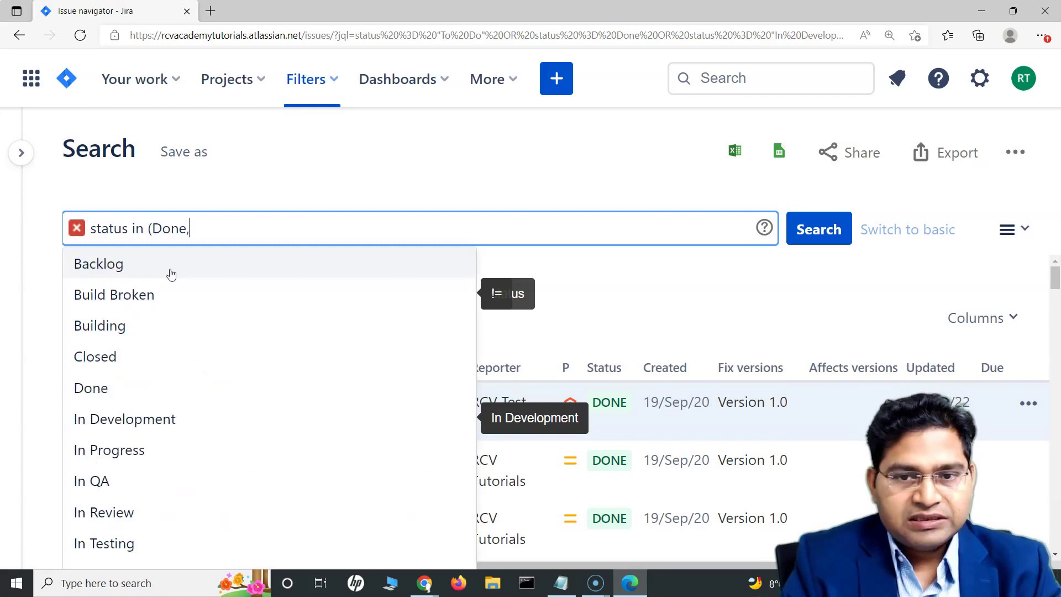
# Step: Add "To Do" and "In Development" to the value list and close the bracket
pyautogui.write(', "T')
pyautogui.write('o')
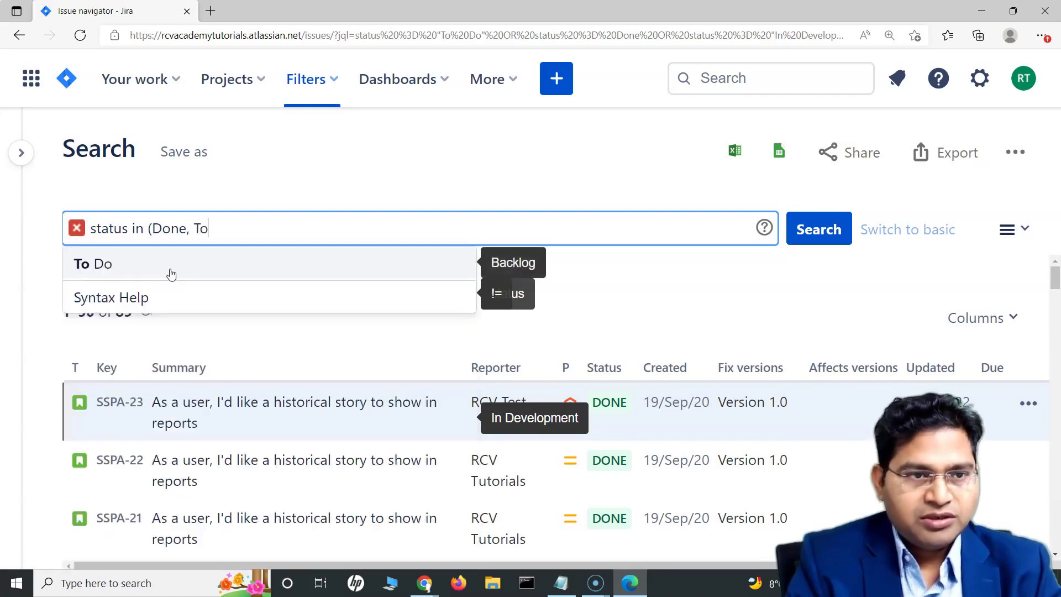
pyautogui.click(185, 271)
pyautogui.write(', ')
pyautogui.write('In de')
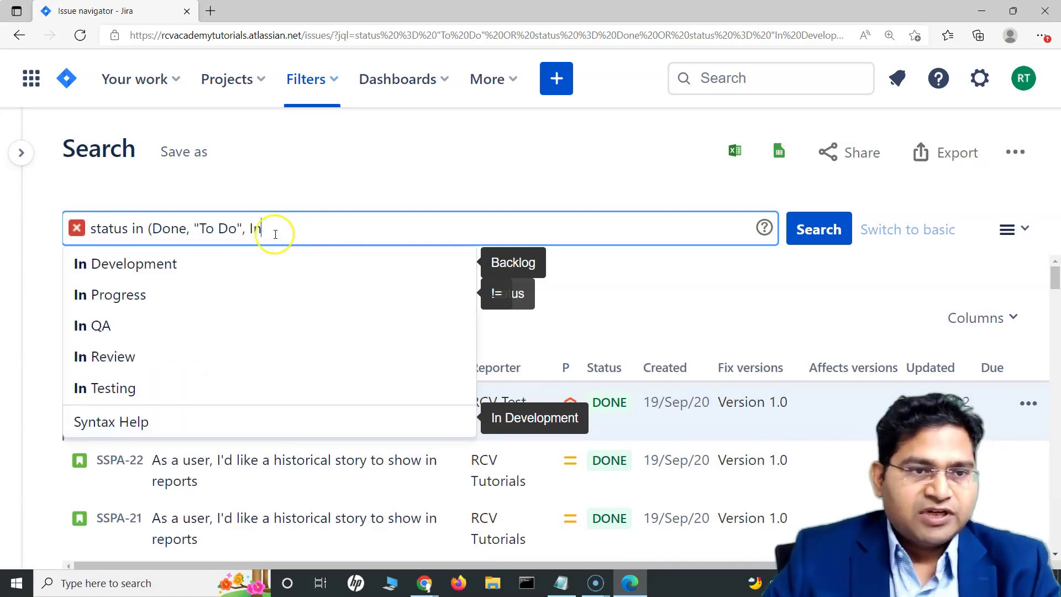
pyautogui.click(254, 261)
pyautogui.write(')')
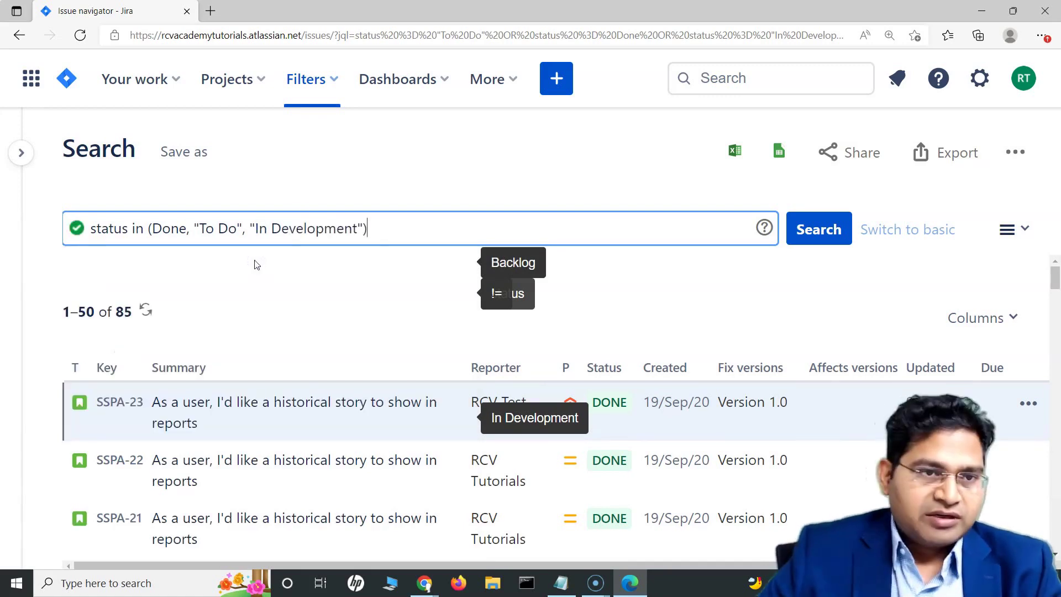
pyautogui.moveTo(372, 227); pyautogui.dragTo(83, 230)
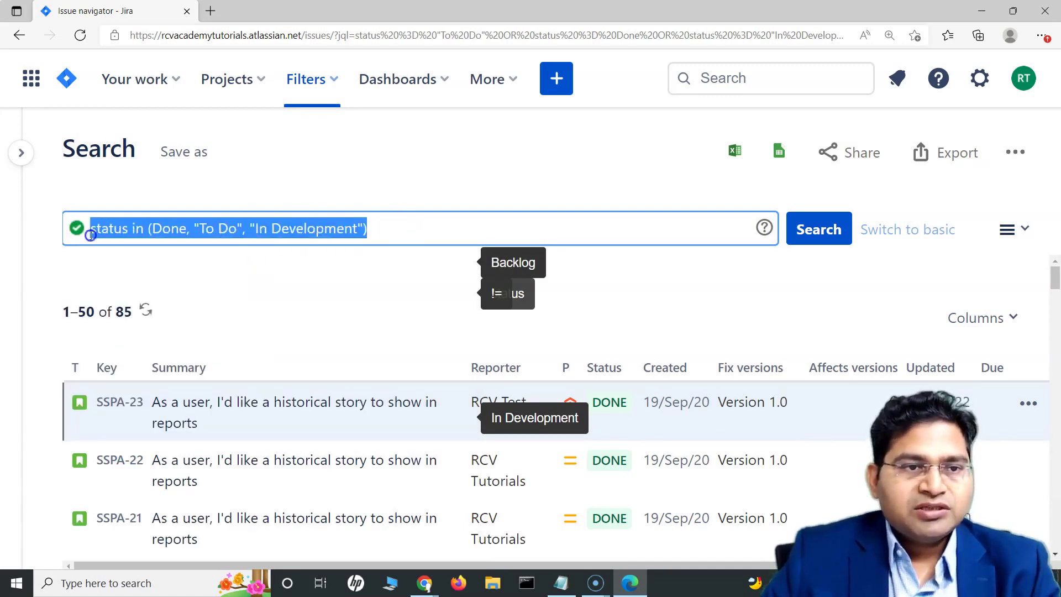
pyautogui.click(267, 280)
pyautogui.moveTo(377, 234); pyautogui.dragTo(80, 230)
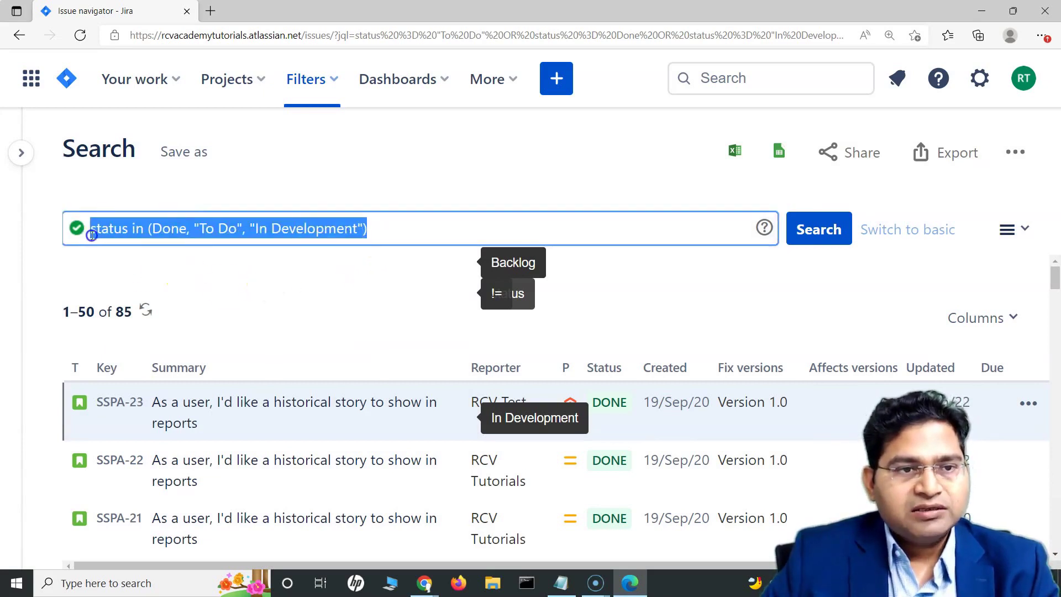
# Step: Run status in (Done, "To Do", "In Development"), getting 85 issues, then highlight its operator and values
pyautogui.click(234, 276)
pyautogui.click(818, 235)
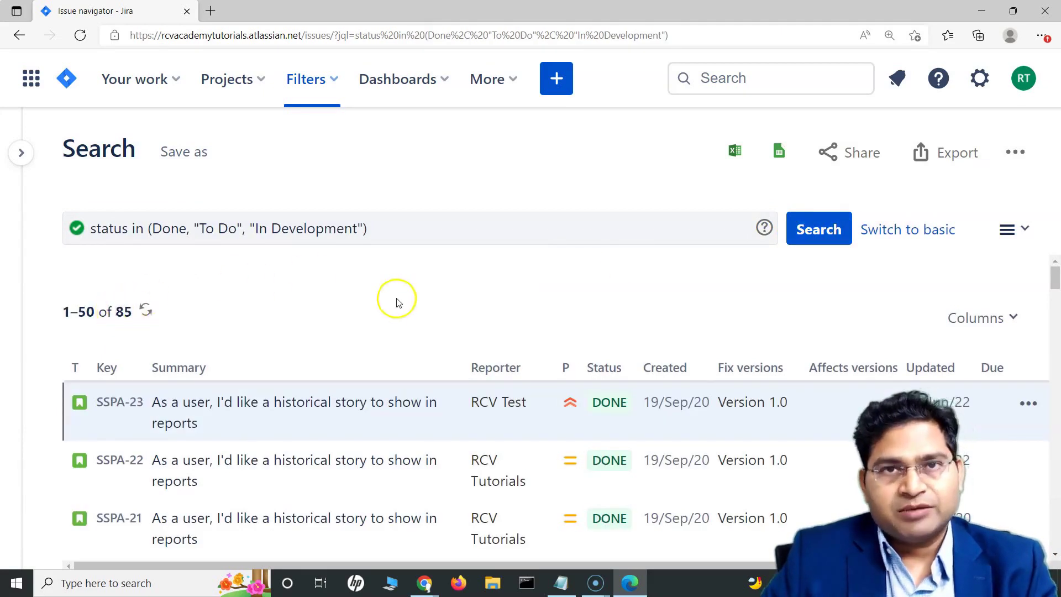
pyautogui.click(140, 231)
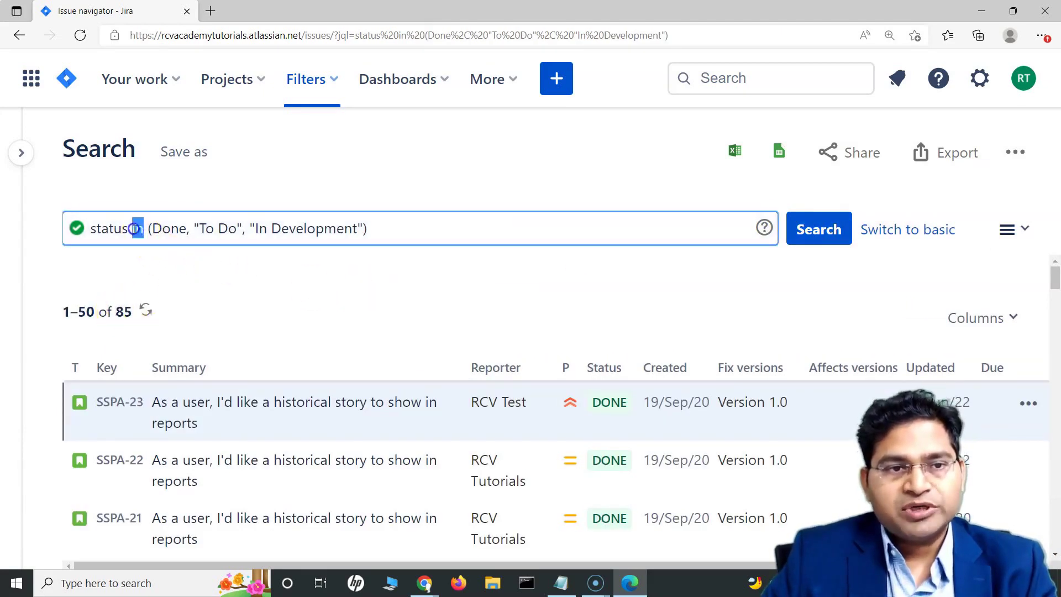
pyautogui.click(132, 229)
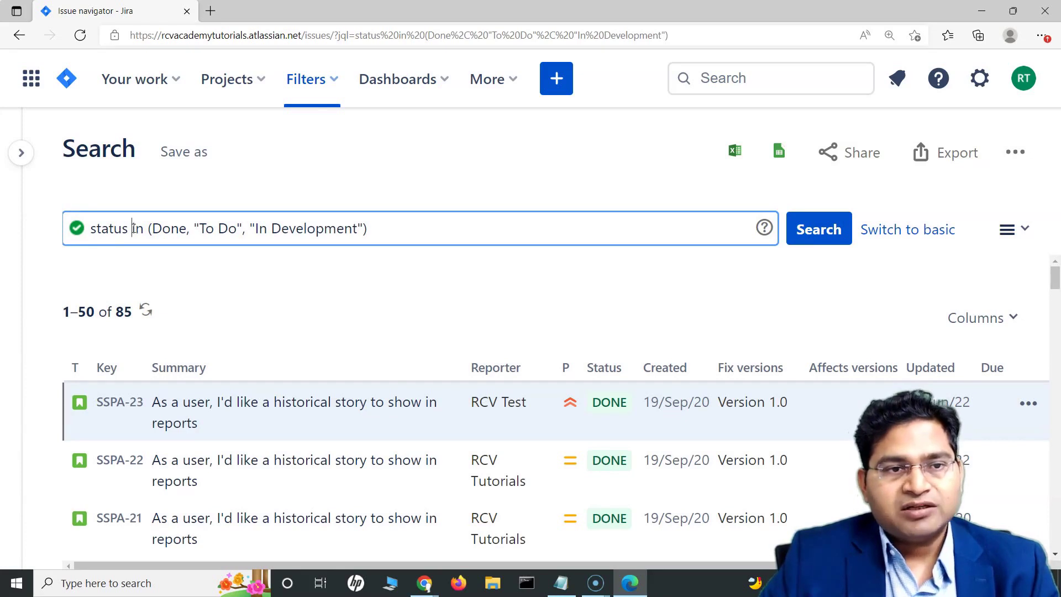
pyautogui.doubleClick(139, 229)
pyautogui.moveTo(151, 229); pyautogui.dragTo(368, 229)
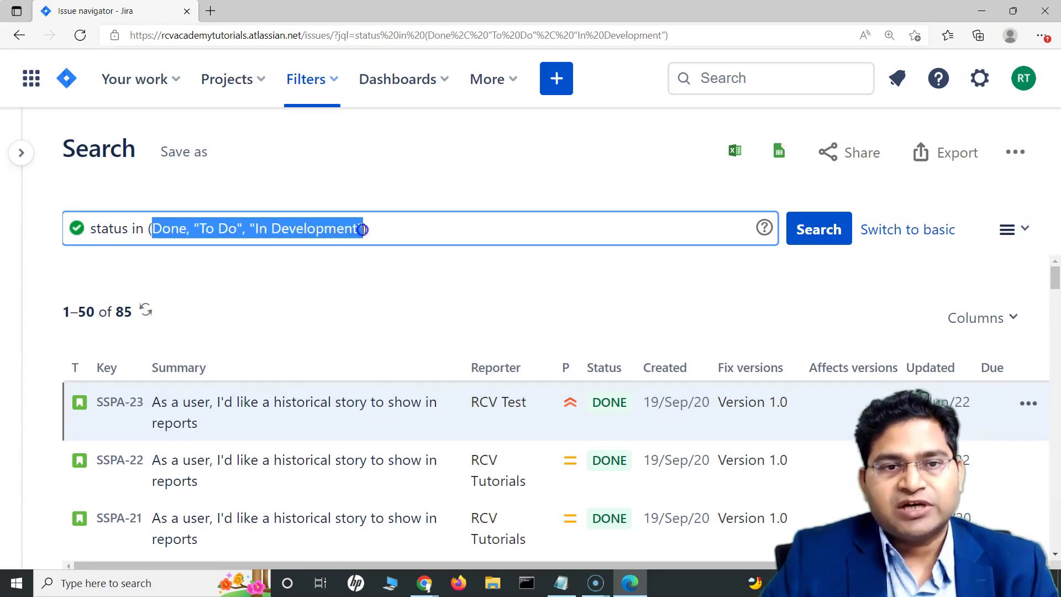
pyautogui.click(367, 228)
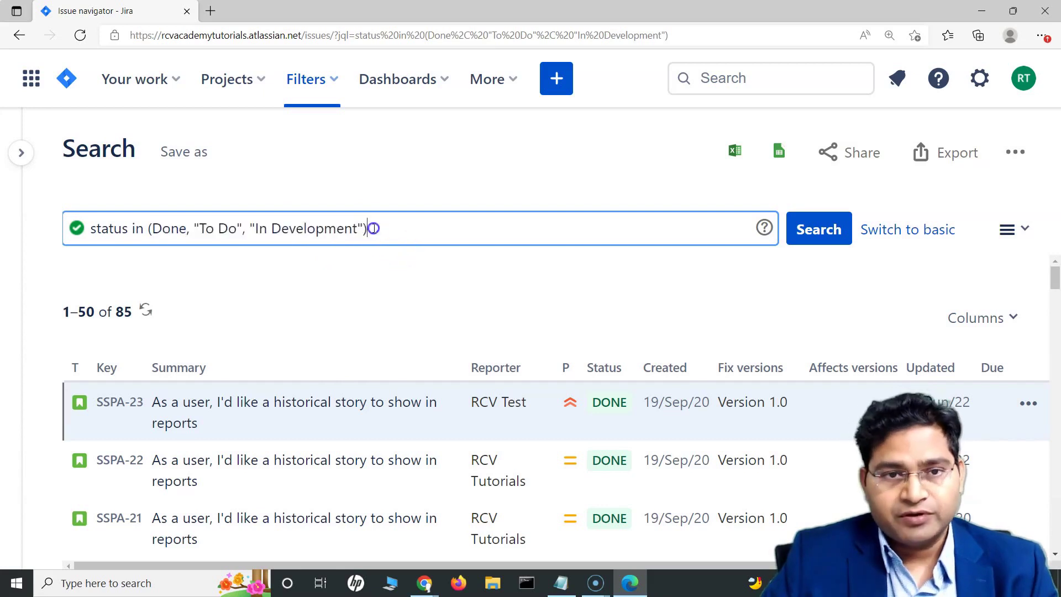
# Step: Insert not before in, making the operator not in for Done, "To Do" and "In Development"
pyautogui.click(134, 228)
pyautogui.write('not')
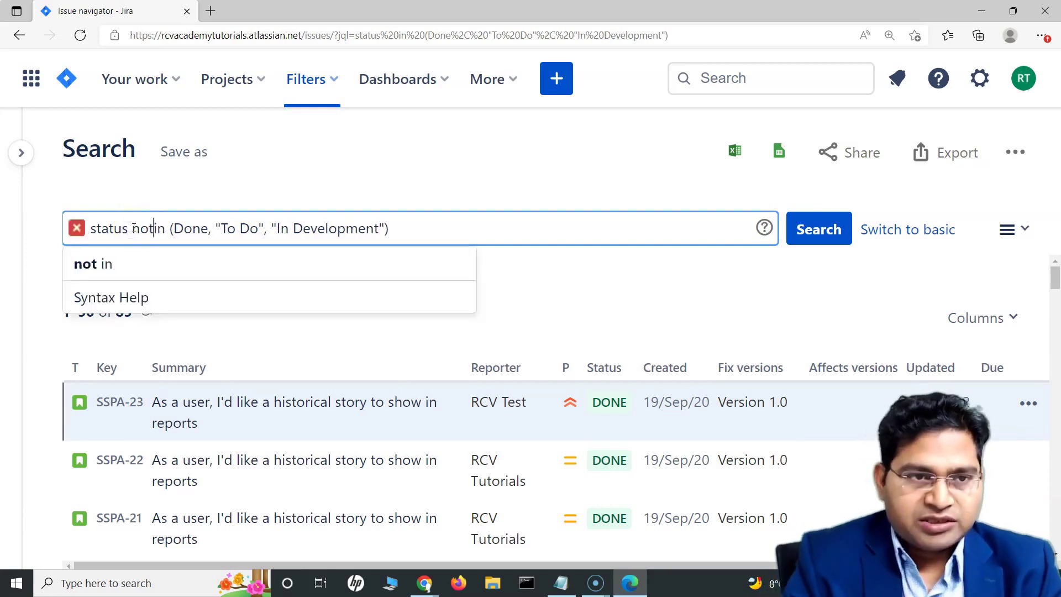
pyautogui.click(174, 231)
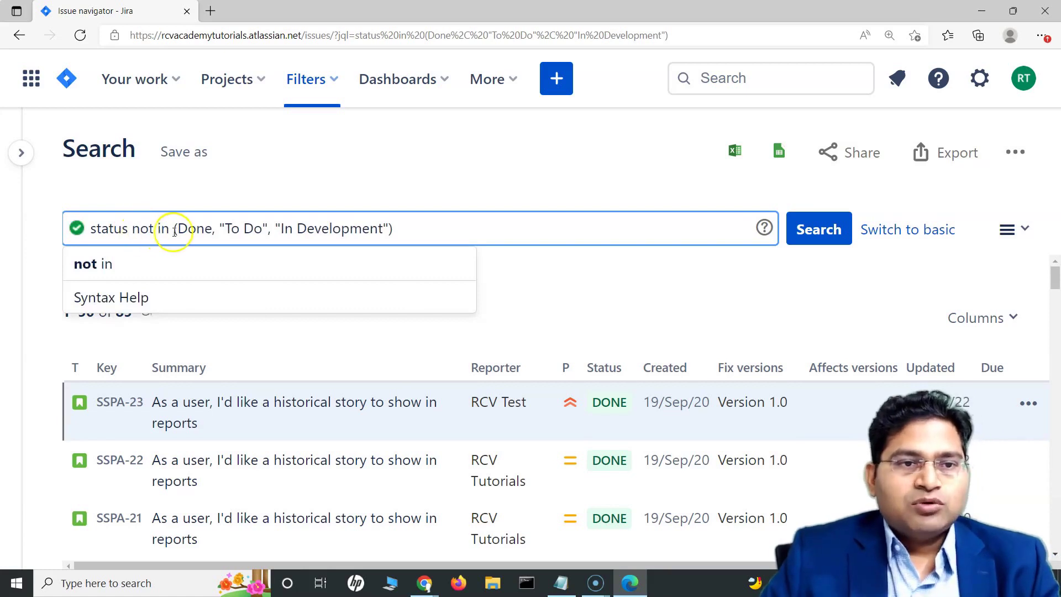
pyautogui.moveTo(134, 228); pyautogui.dragTo(166, 228)
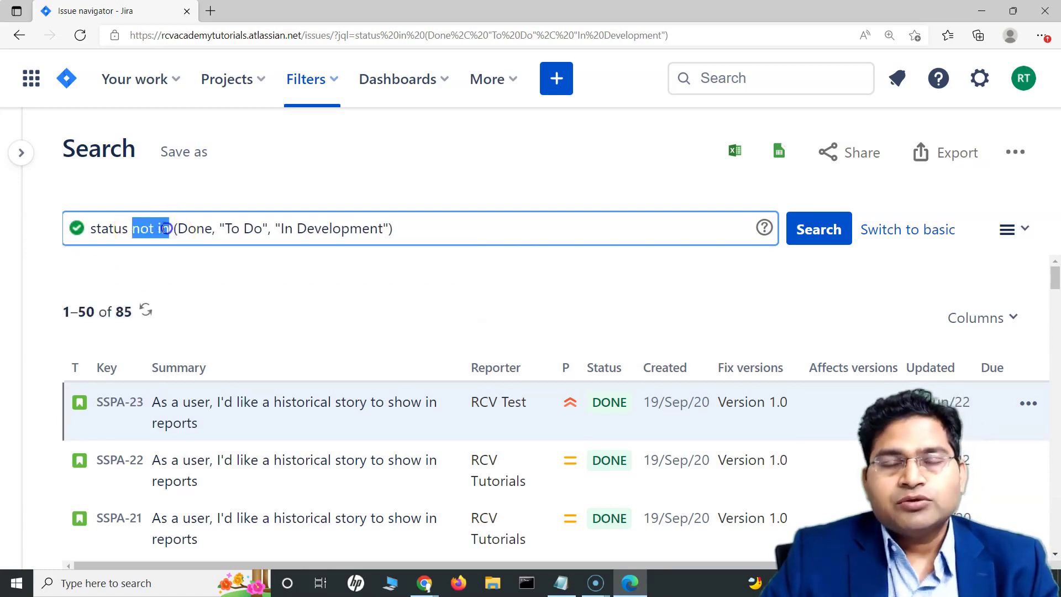
pyautogui.click(191, 228)
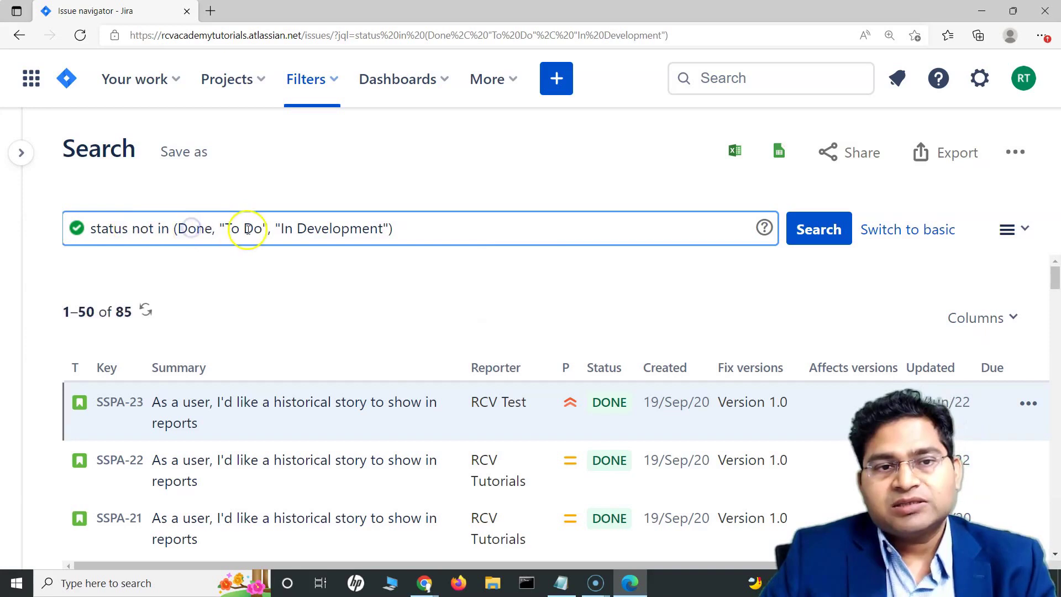
pyautogui.moveTo(390, 229); pyautogui.dragTo(176, 228)
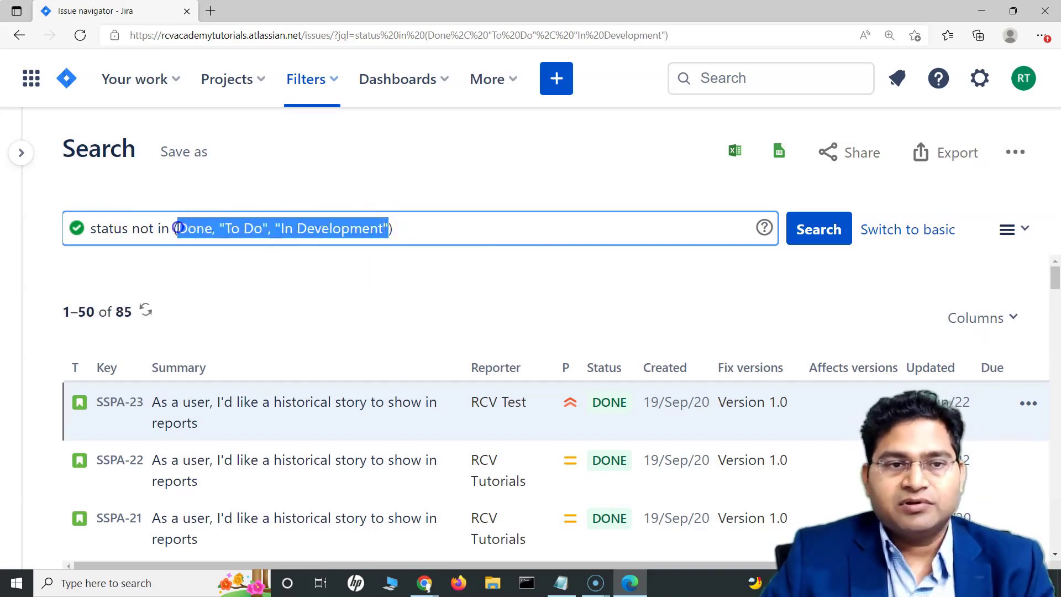
pyautogui.click(264, 266)
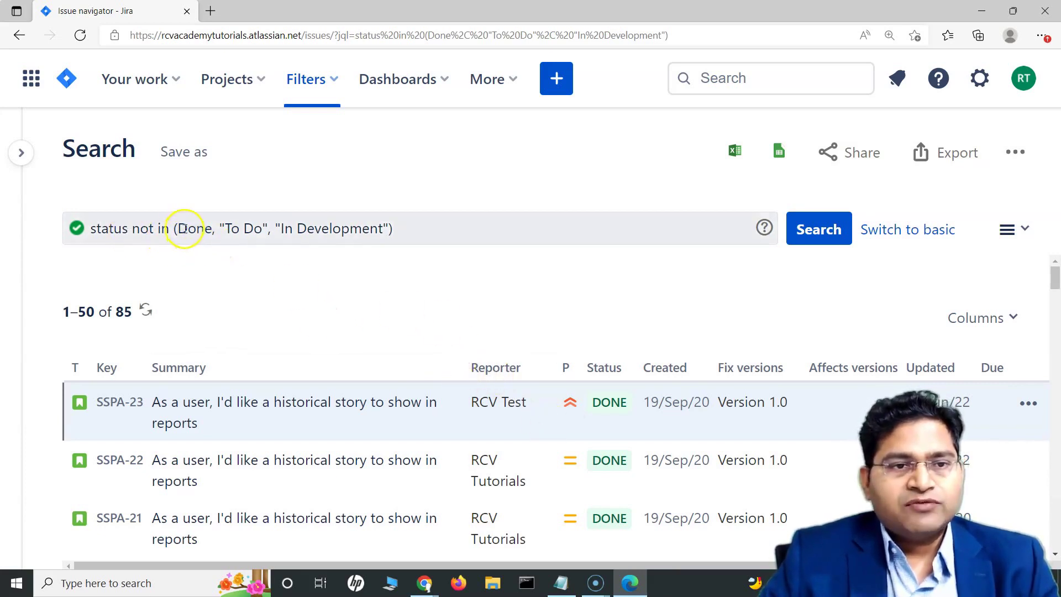
pyautogui.moveTo(178, 228); pyautogui.dragTo(412, 224)
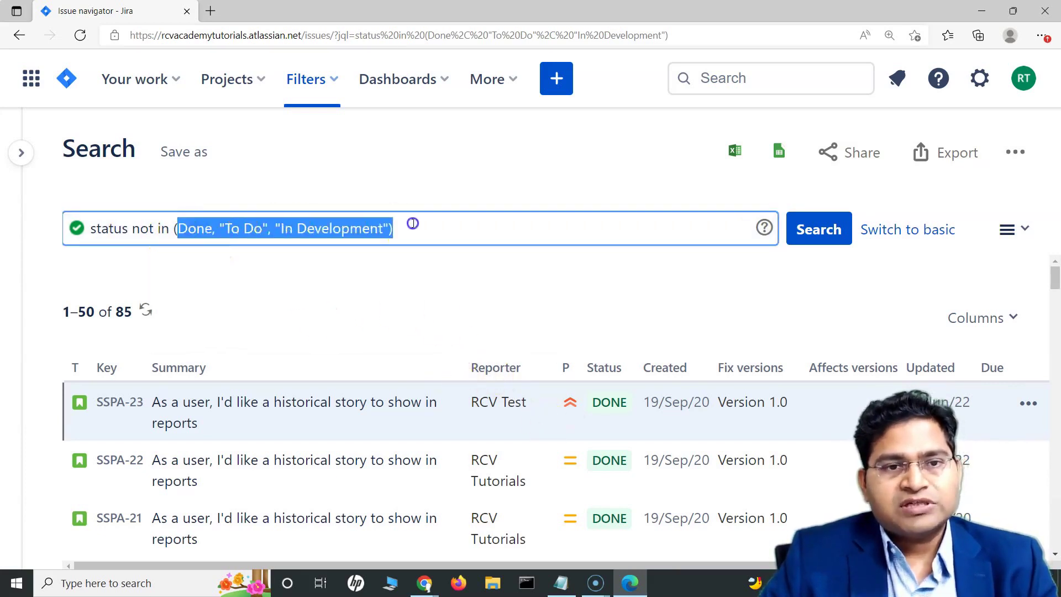
pyautogui.click(227, 239)
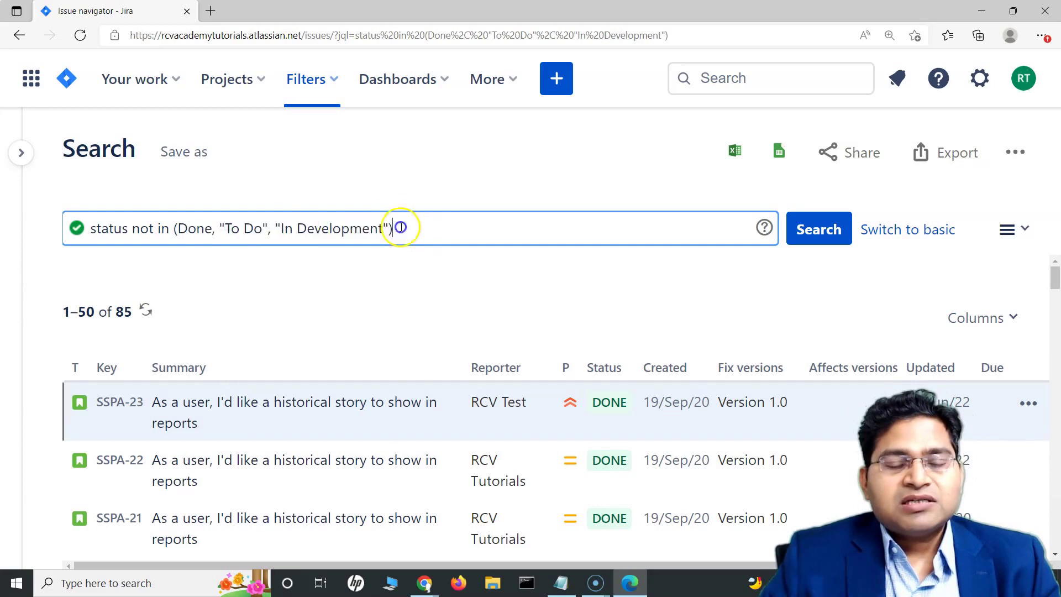
pyautogui.moveTo(403, 228); pyautogui.dragTo(77, 229)
pyautogui.click(245, 293)
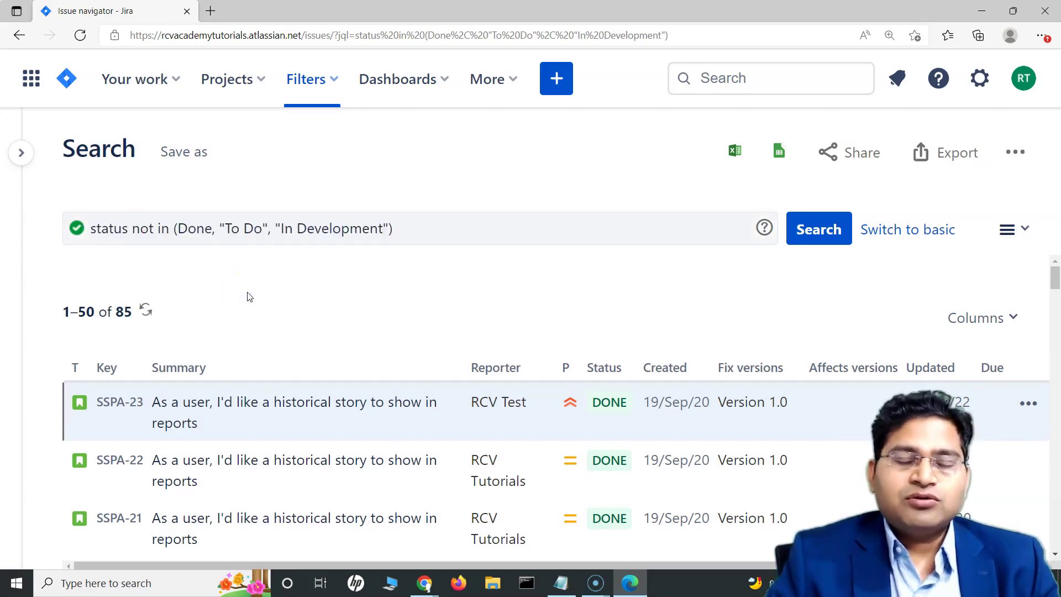